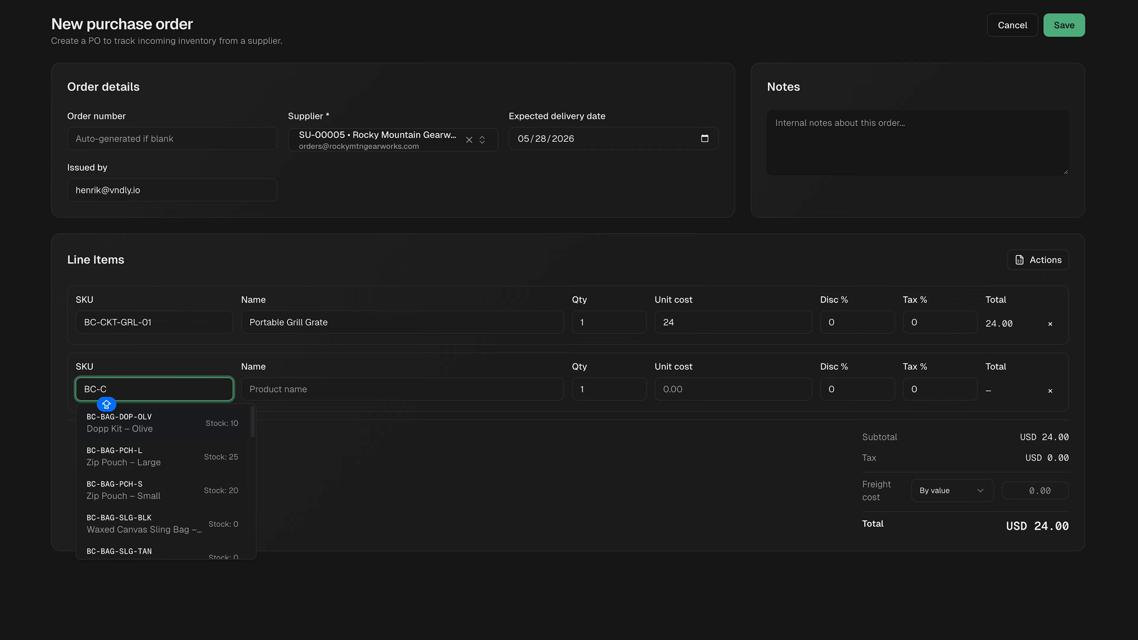
- Add the Nesting Cook Set – 2 Person (BC-CKT-SET-01) as the second line item
type("KT")
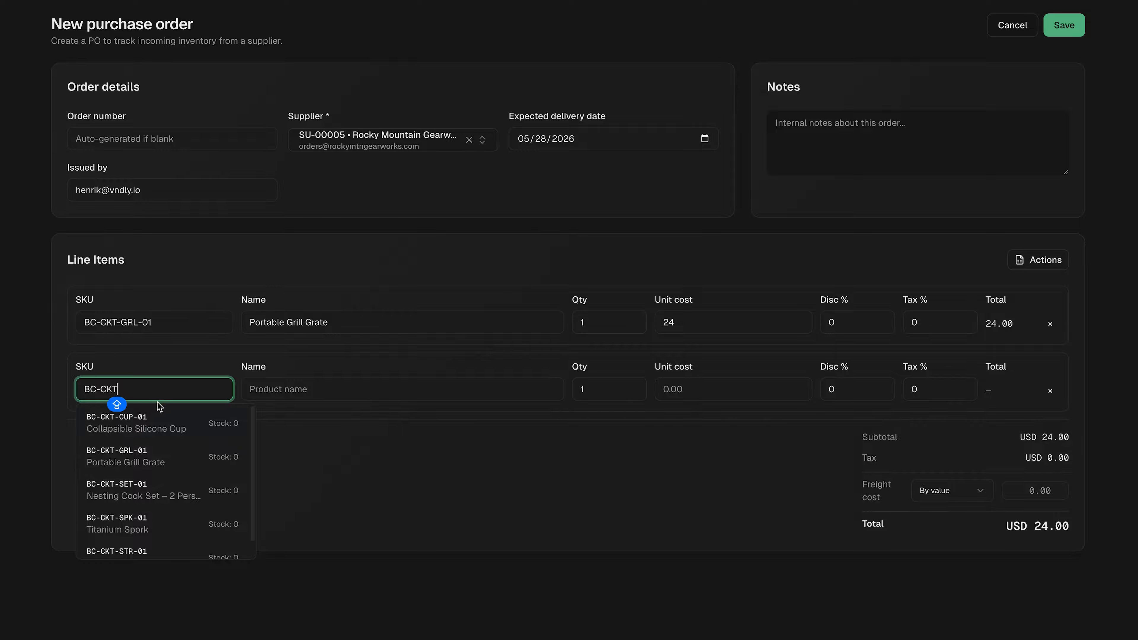
left_click(142, 490)
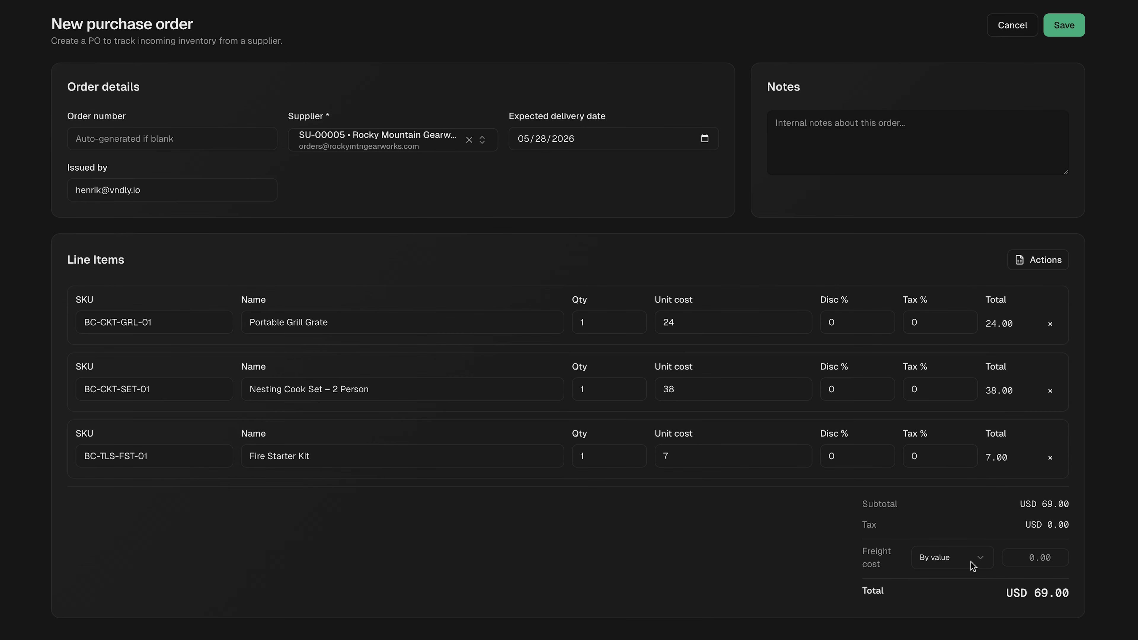
- Set the order's freight cost to 35, allocated by value
left_click(980, 559)
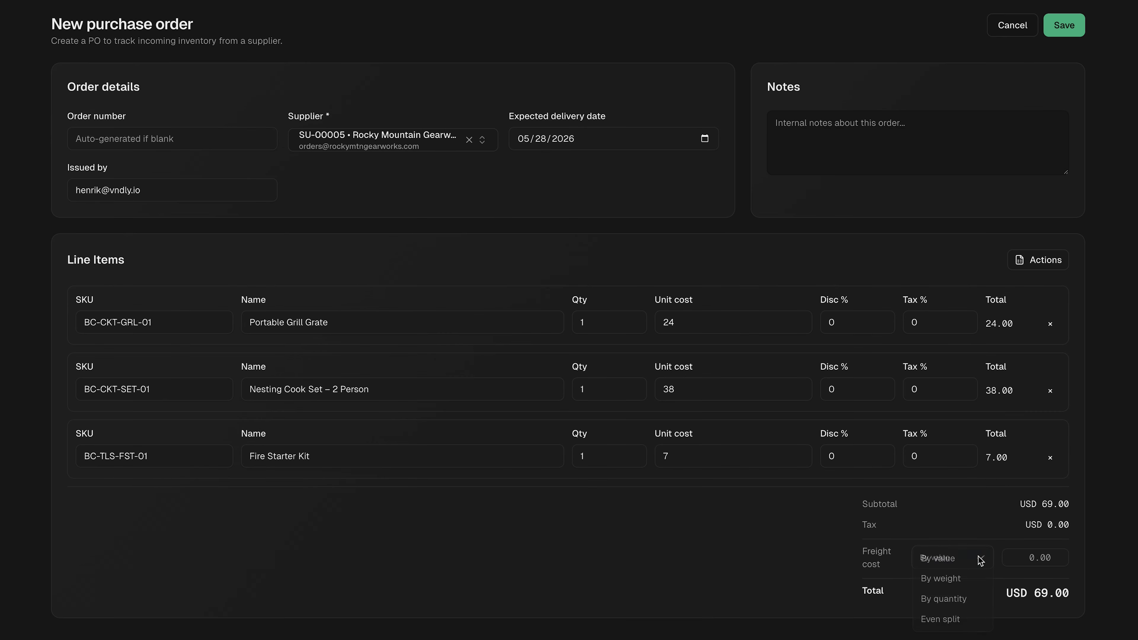
left_click(1026, 566)
left_click(1033, 561)
type("3")
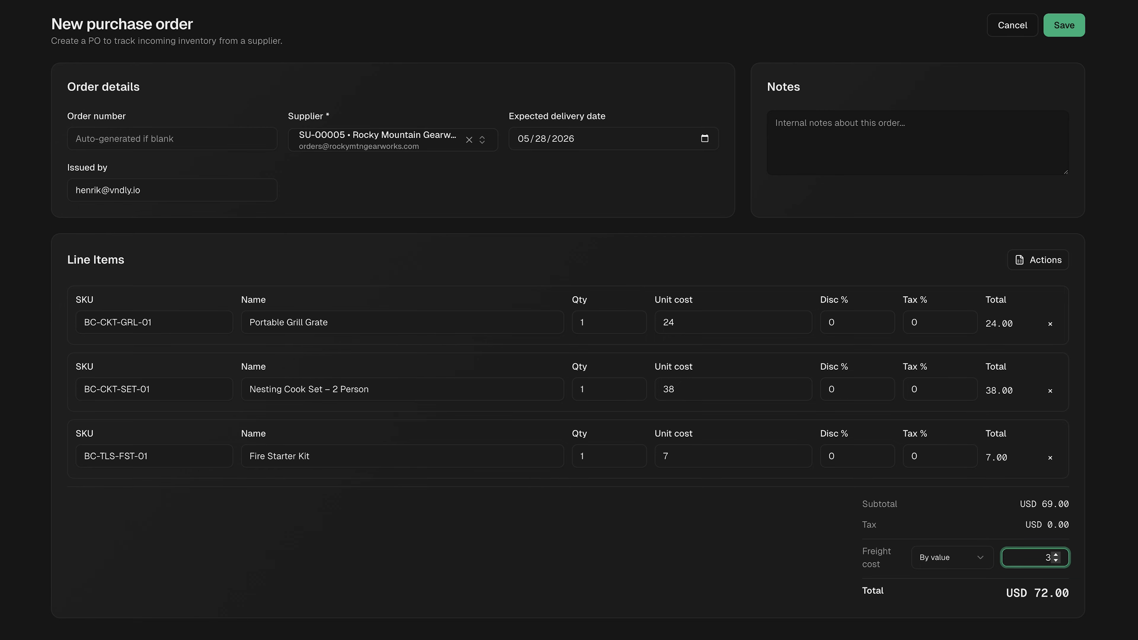
type("5")
left_click(1086, 501)
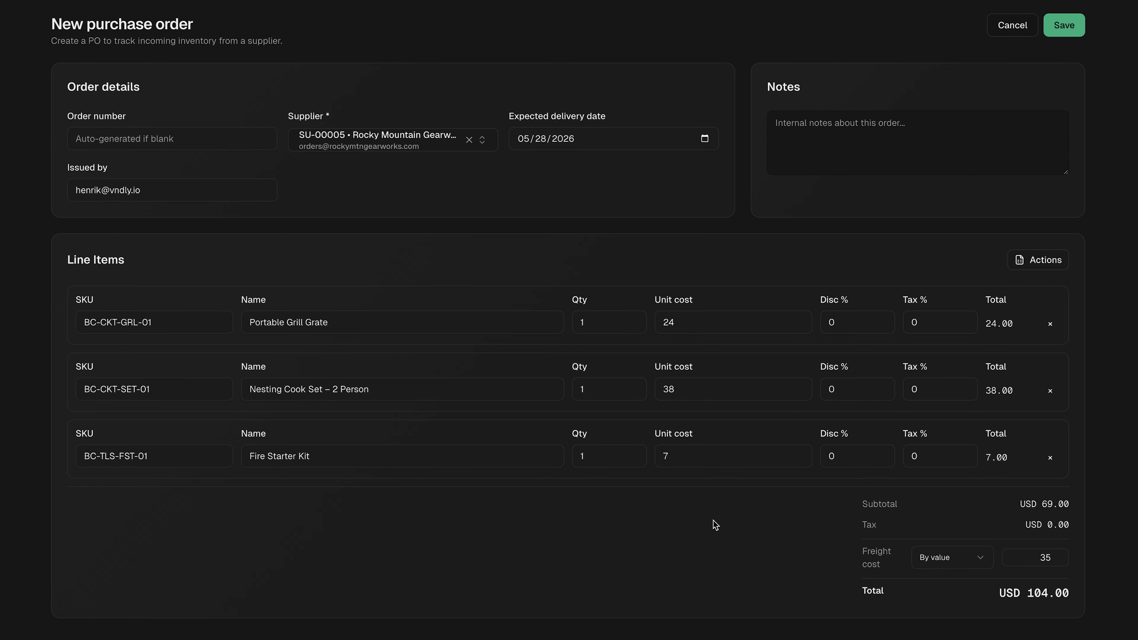
- Set the quantities to 20 Portable Grill Grates, 30 Nesting Cook Sets and 30 Fire Starter Kits, and save the purchase order
left_click(574, 324)
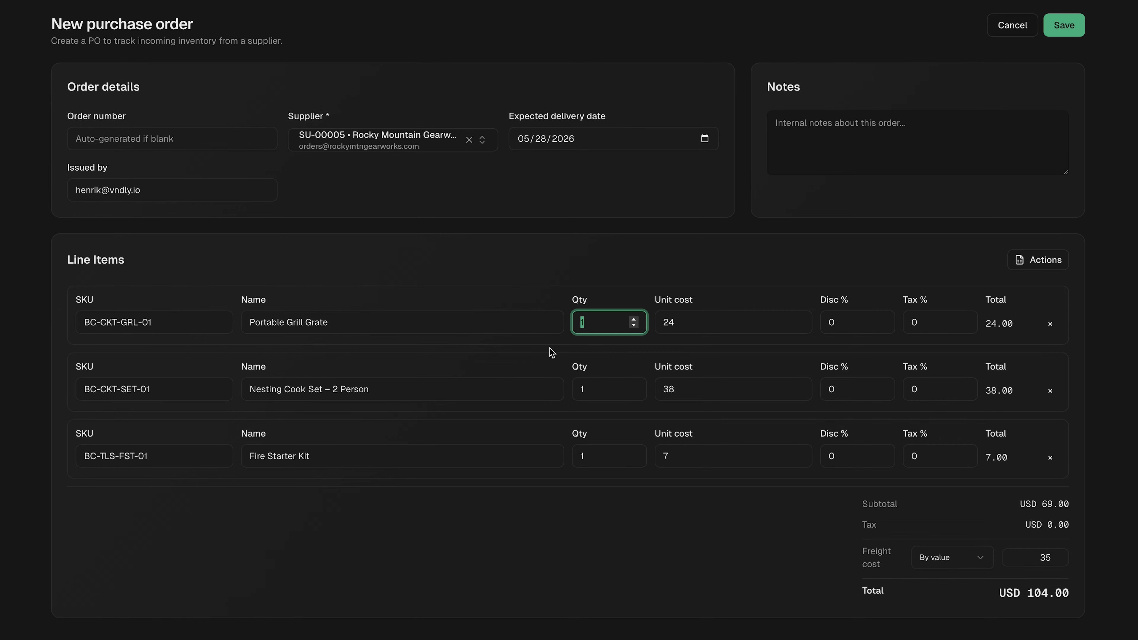
type("20")
left_click(592, 389)
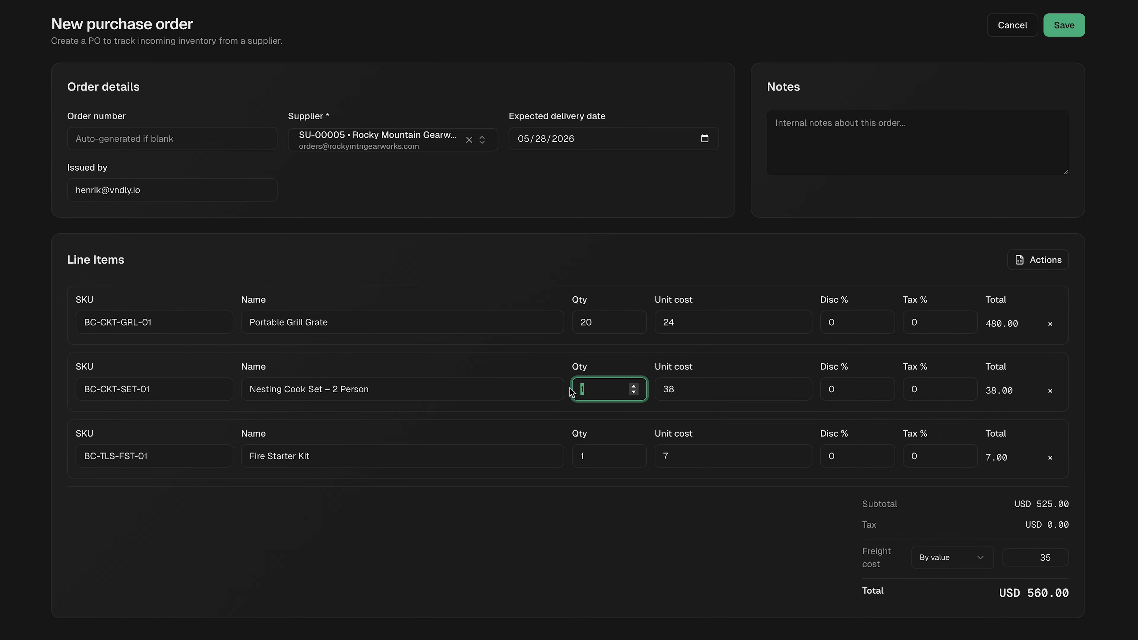
type("30")
left_click(598, 457)
type("30")
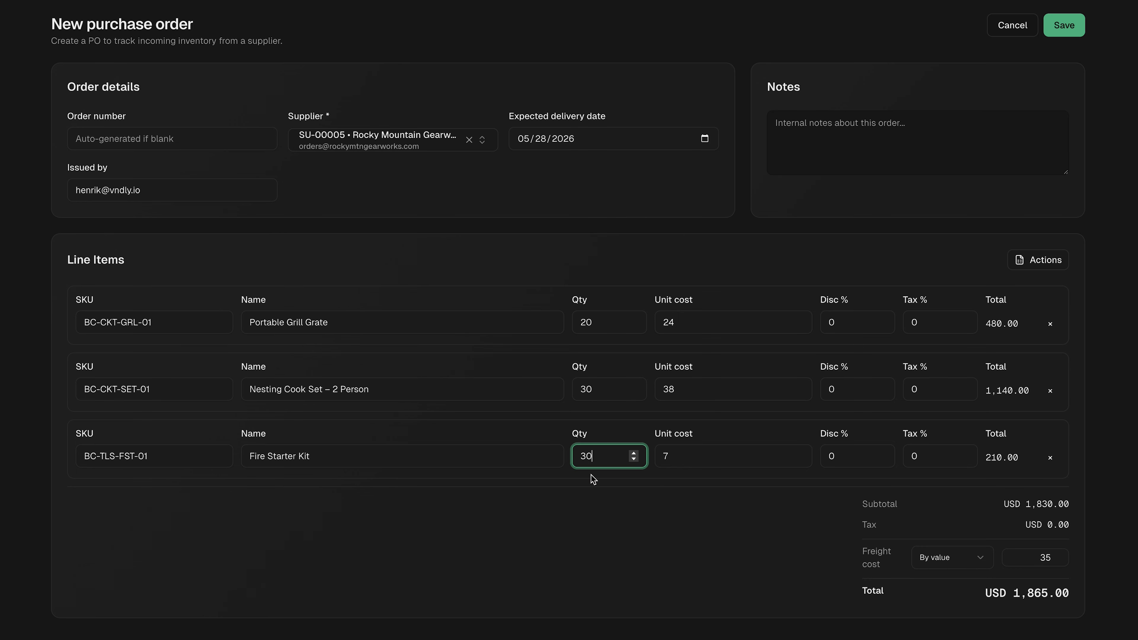
left_click(591, 475)
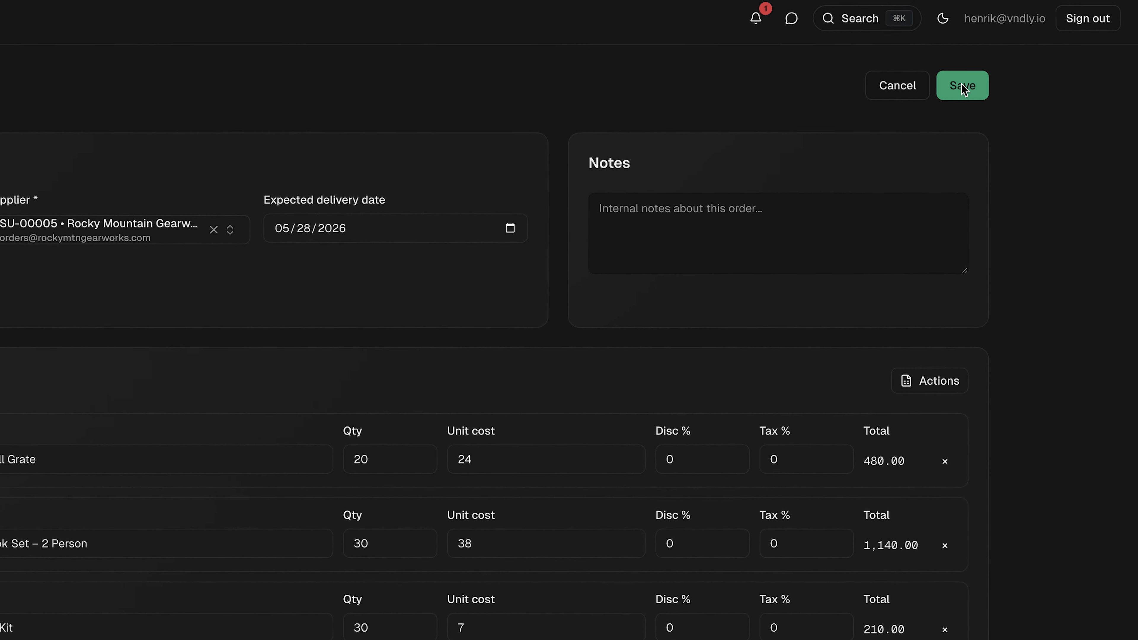
left_click(962, 87)
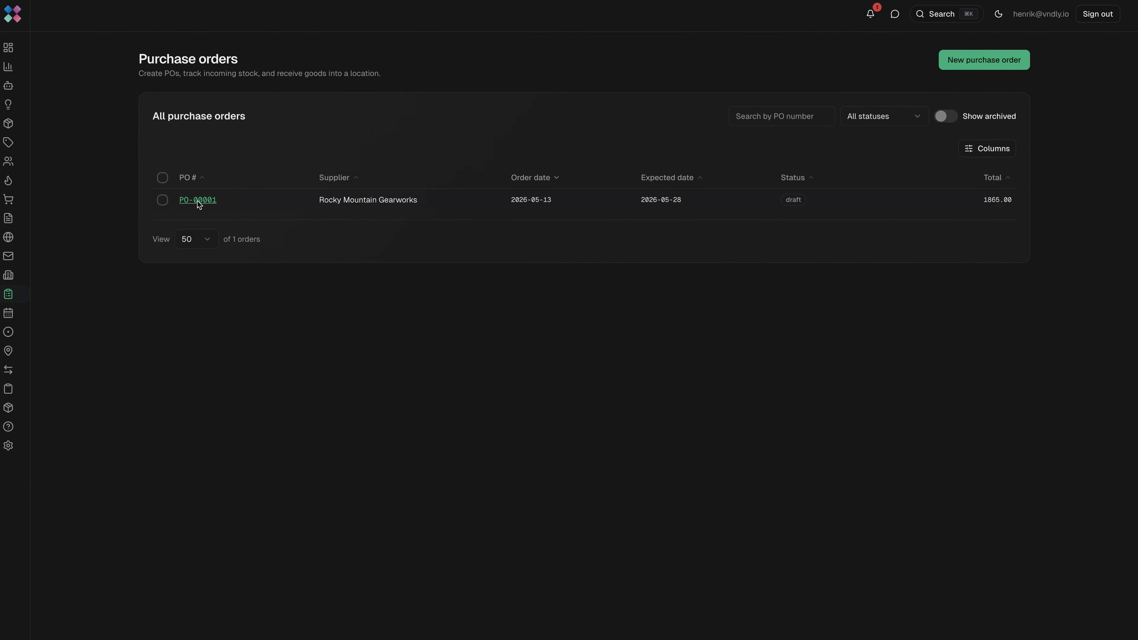
- Open the Rocky Mountain Gearworks purchase order, set the Nesting Cook Set's ordered quantity to 25 and save the edit
left_click(198, 201)
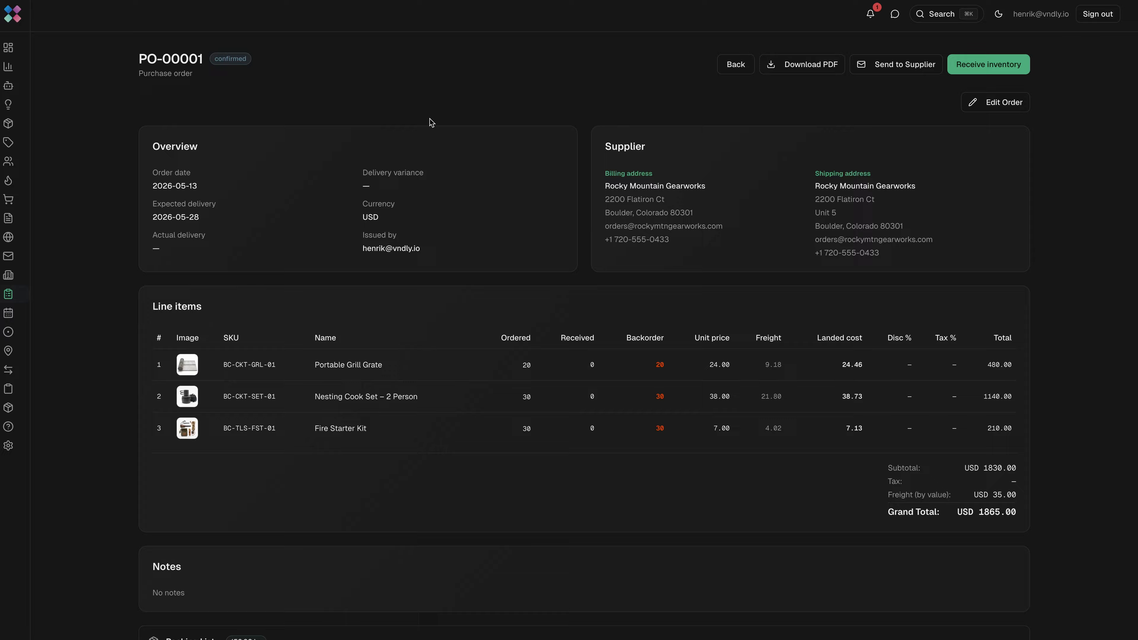
left_click(992, 103)
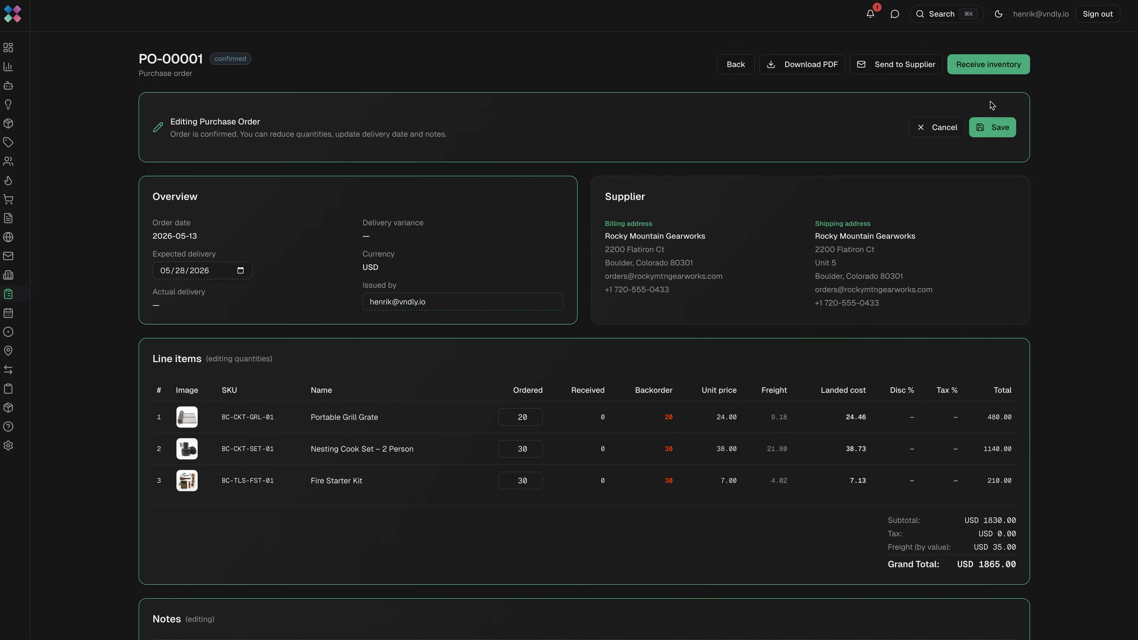
double_click(520, 450)
type("25")
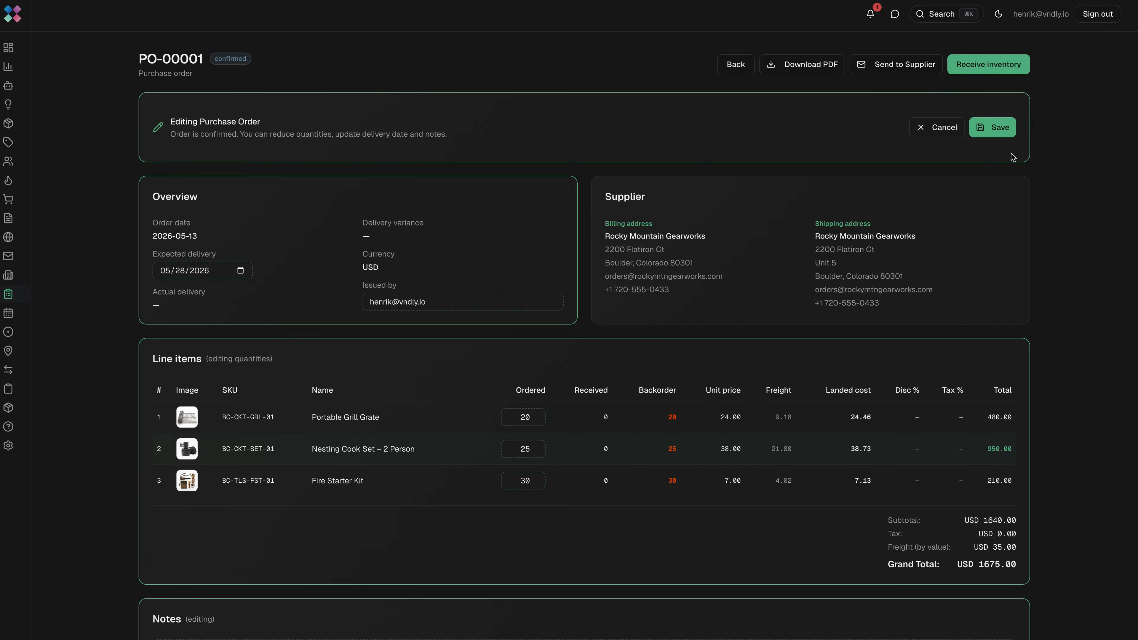
left_click(992, 128)
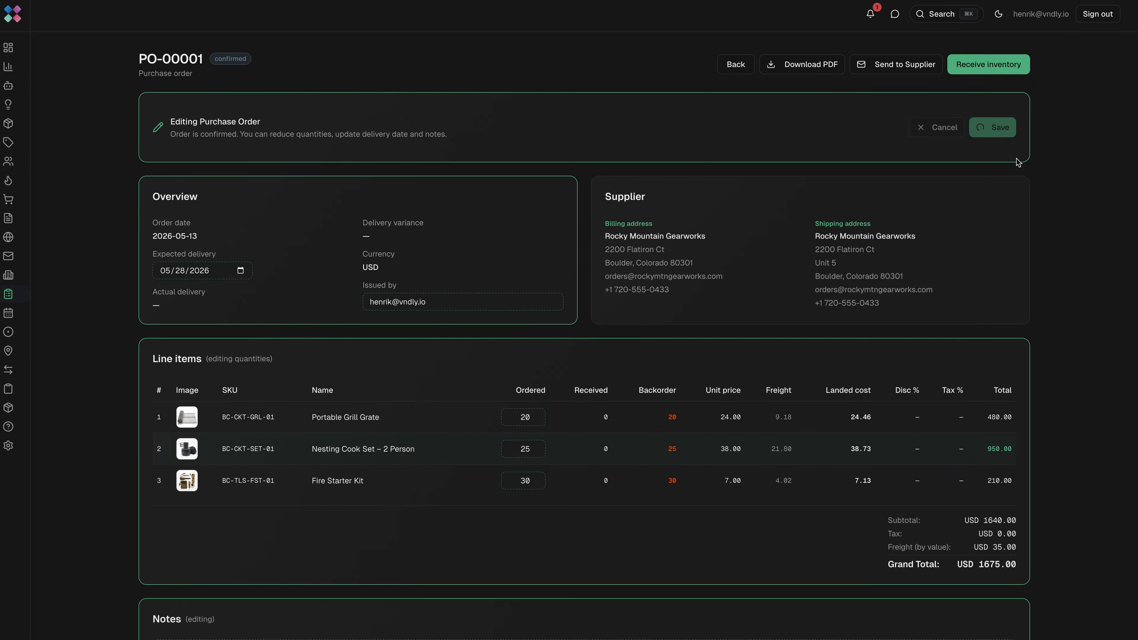
- Review the email draft for sending the purchase order to the supplier, and close it without sending
left_click(861, 67)
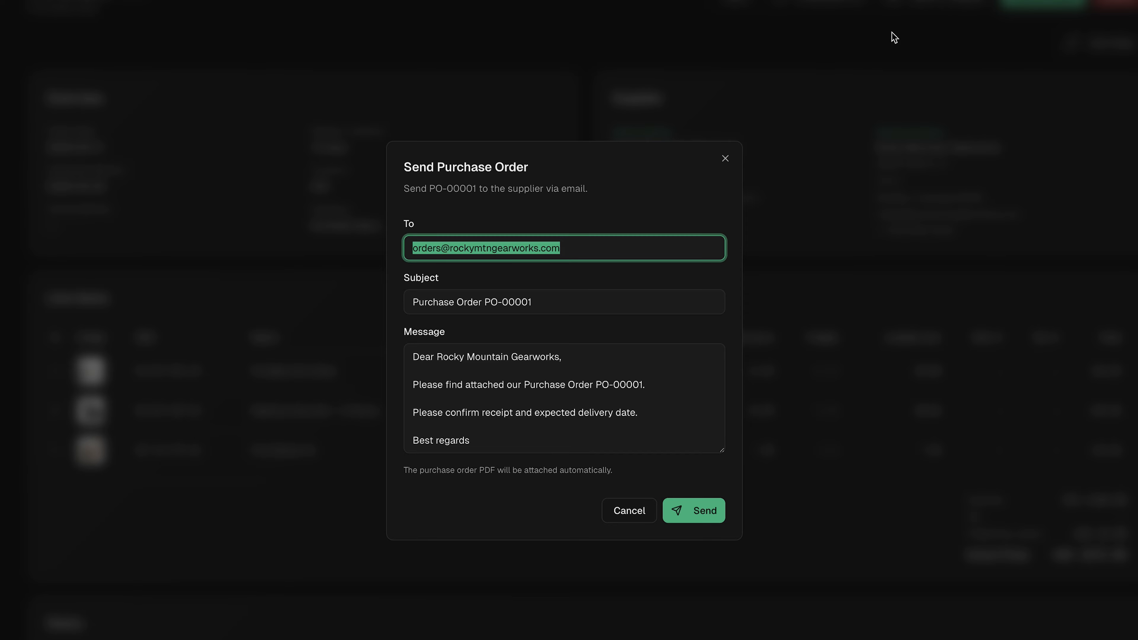
left_click(600, 249)
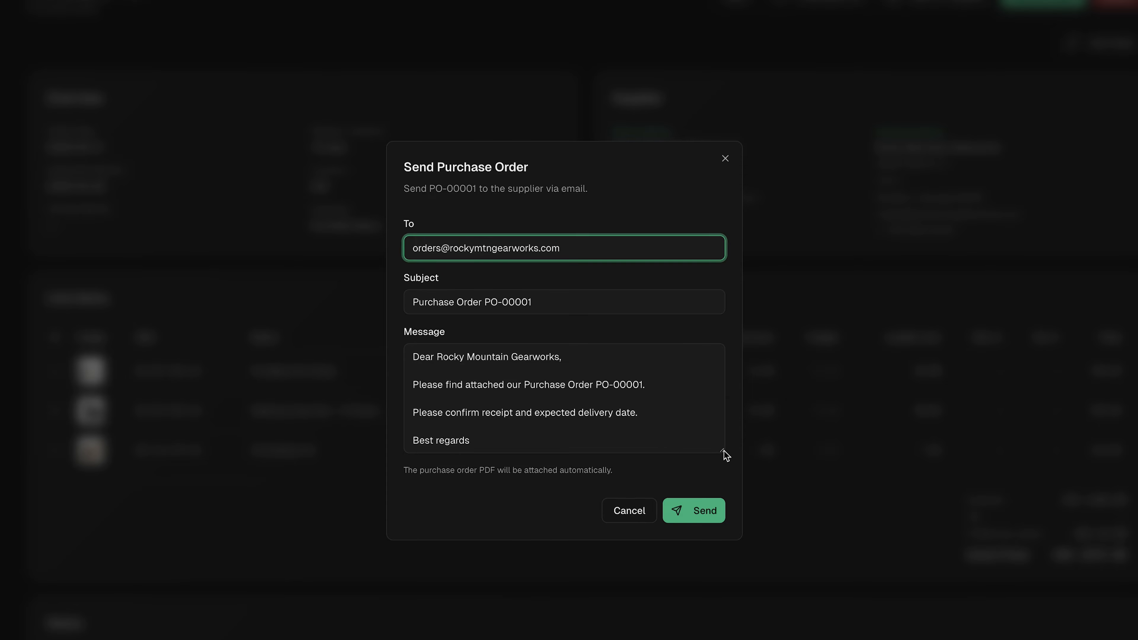
key("Escape")
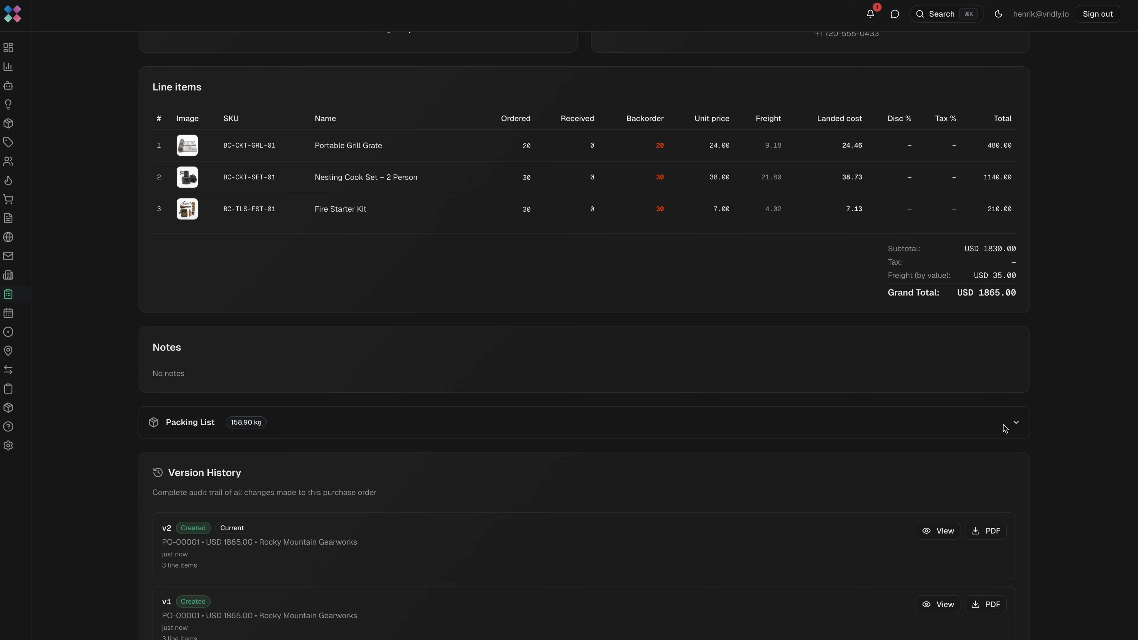
- Examine the purchase order's expanded packing list and confirm the order
left_click(1017, 423)
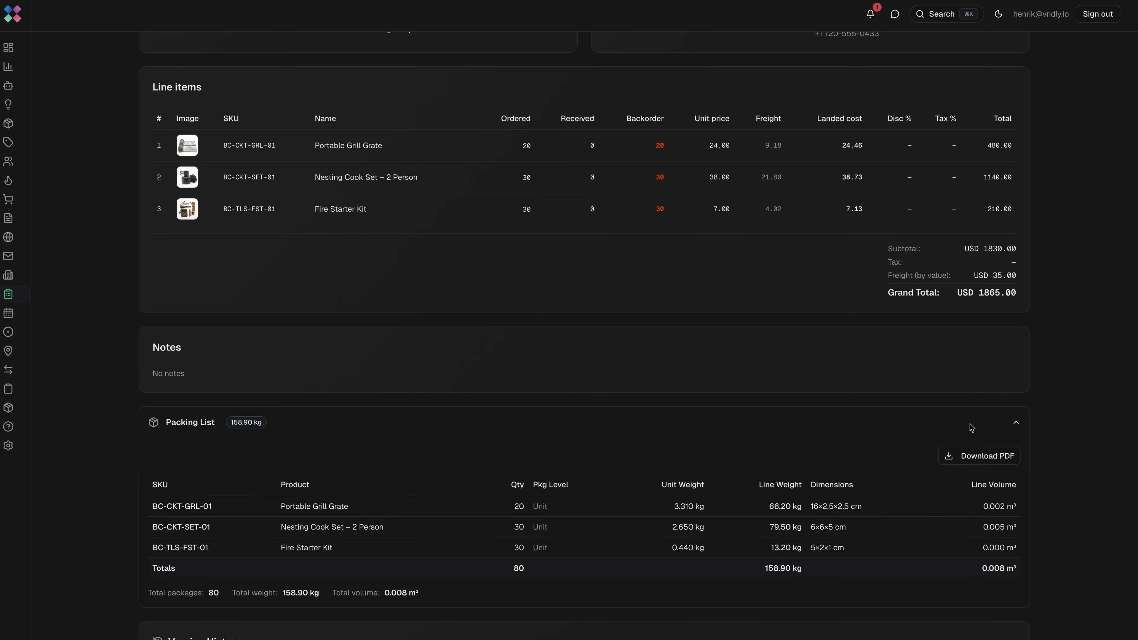
scroll(972, 427, "down", 2)
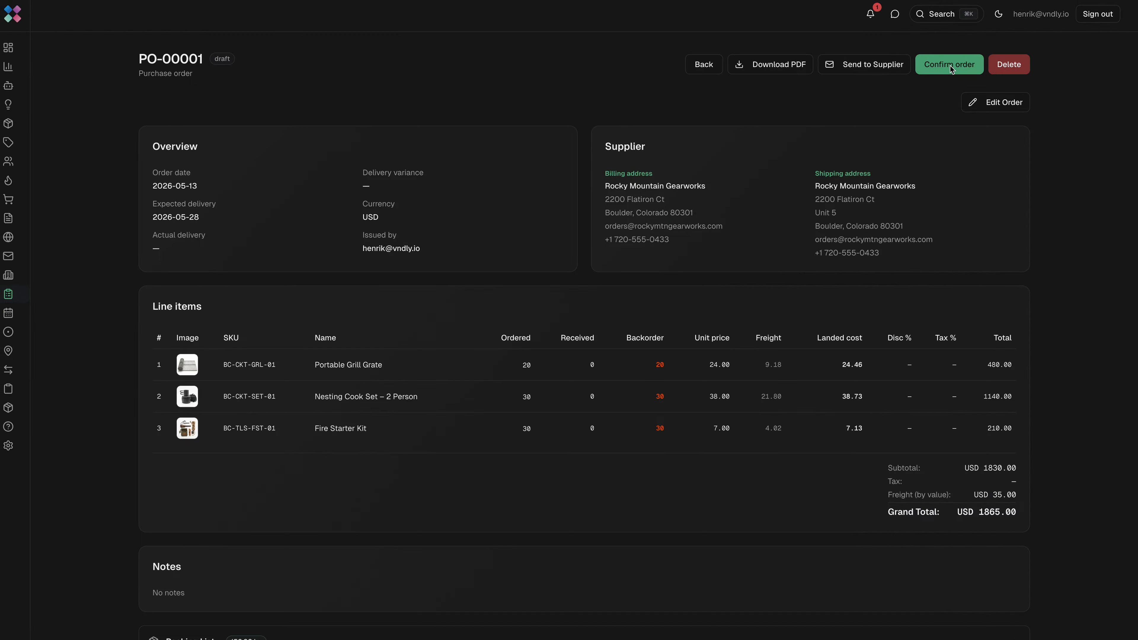
left_click(951, 65)
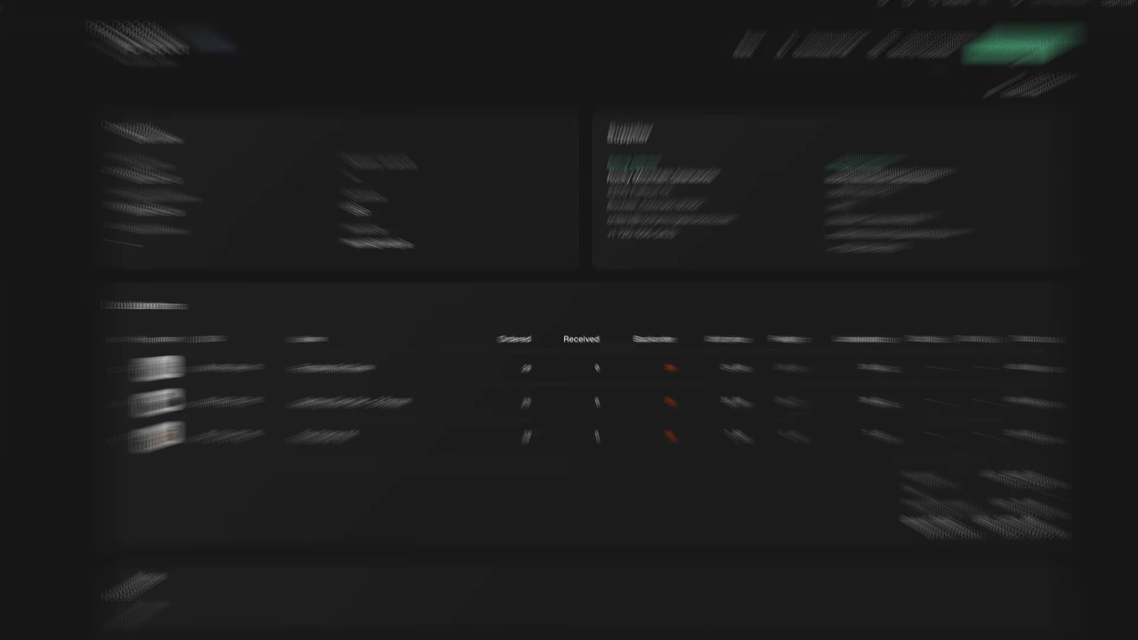
- Receive the order into WH-MAIN - Main Warehouse with only 20 Nesting Cook Sets, accepting the partial receipt
left_click(995, 67)
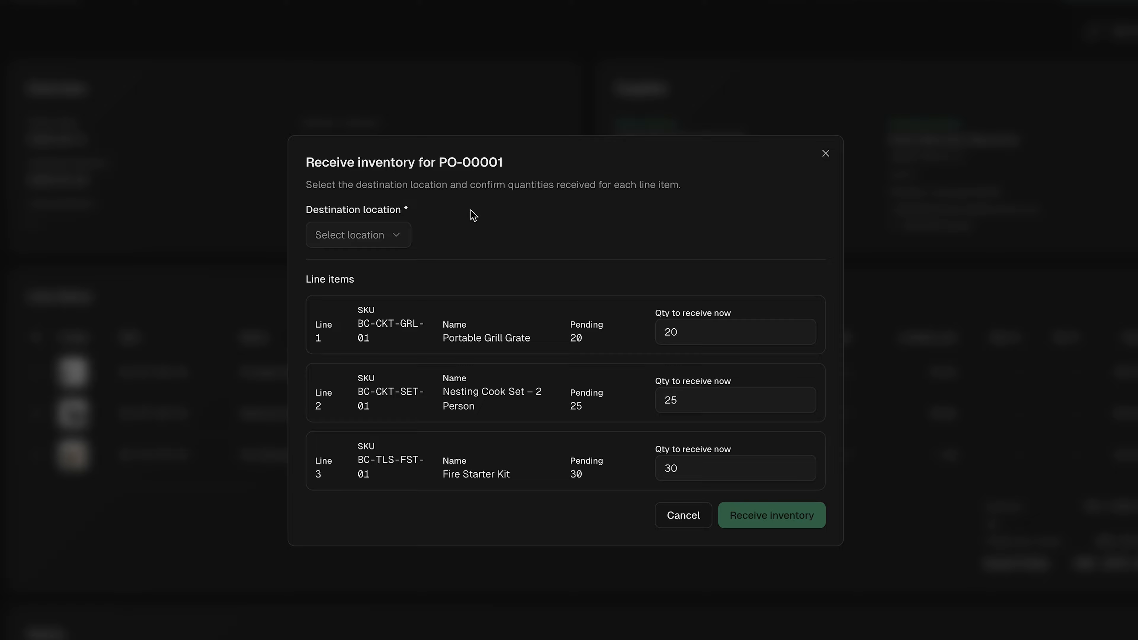
left_click(400, 236)
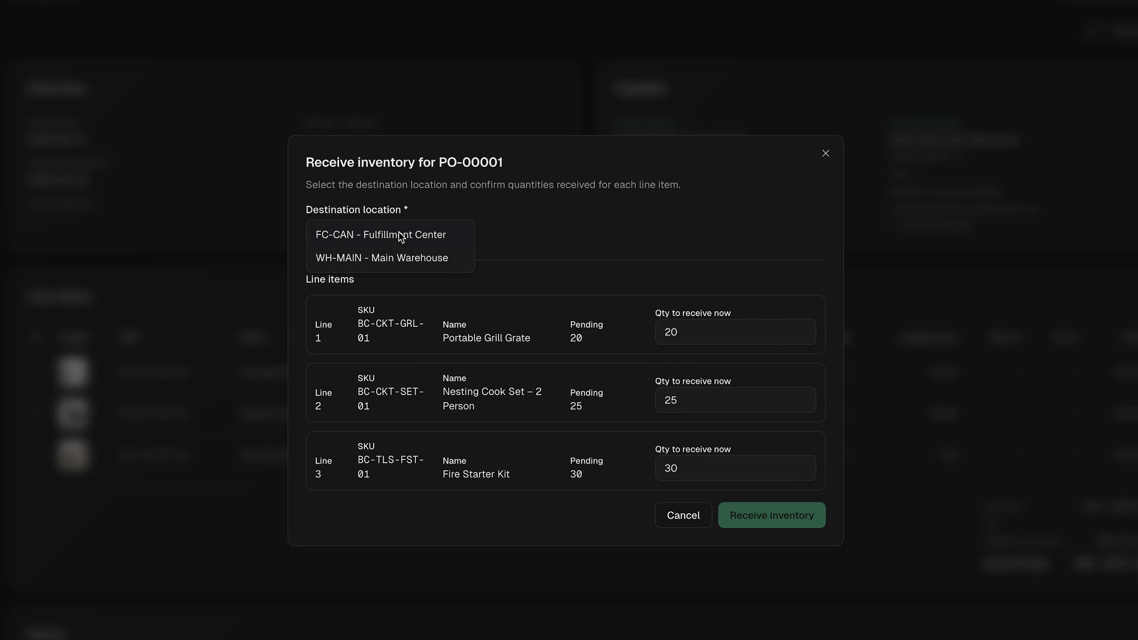
left_click(421, 258)
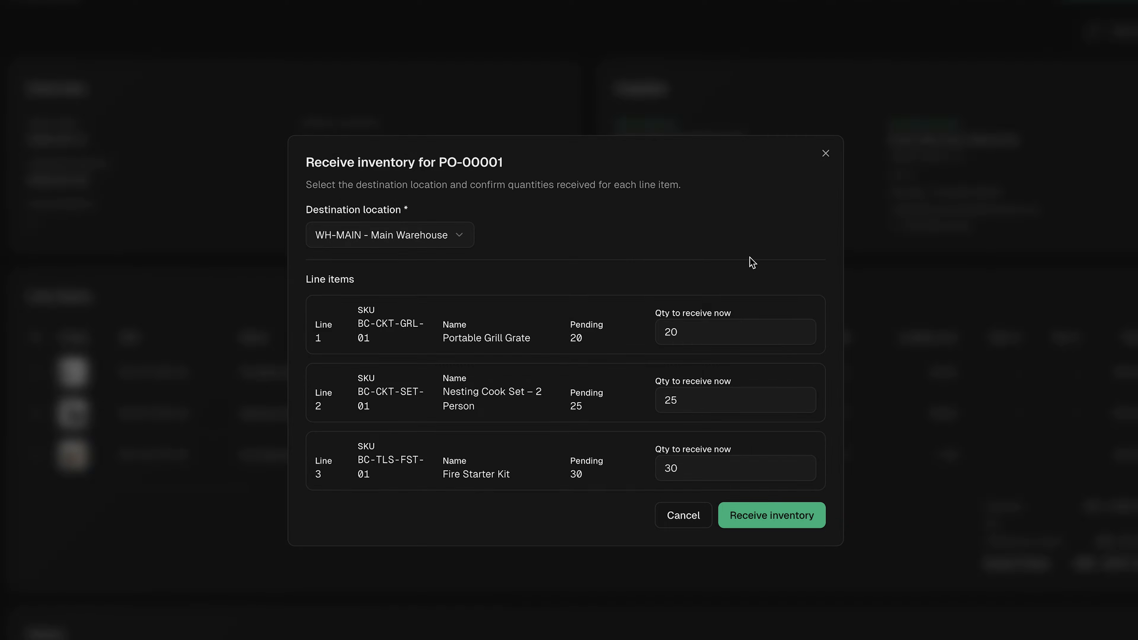
left_click(699, 396)
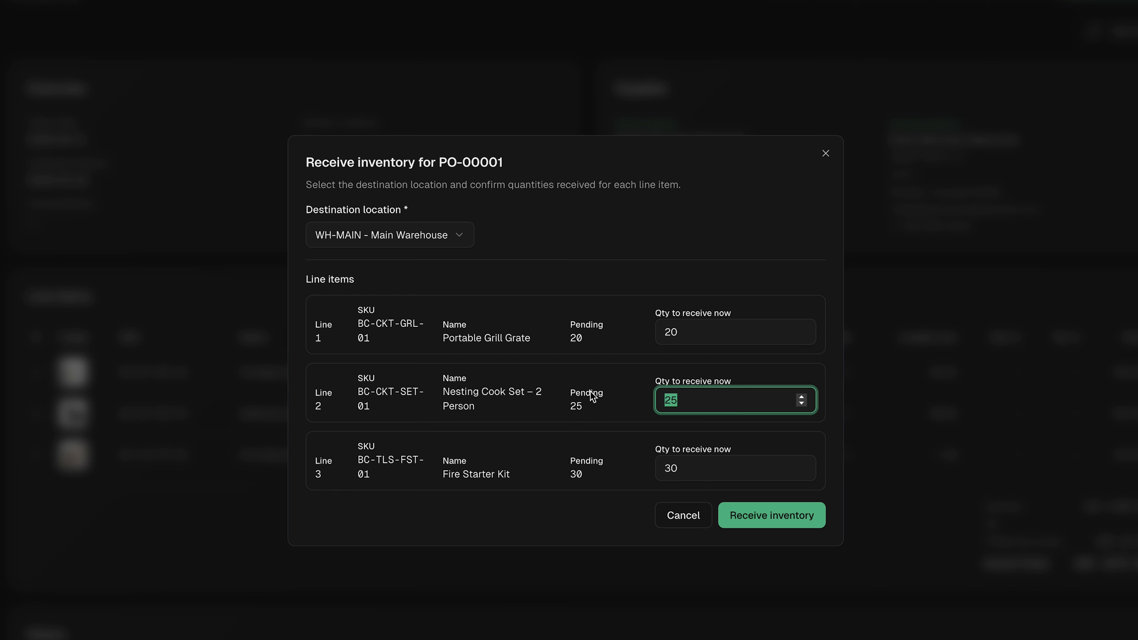
type("20")
left_click(653, 410)
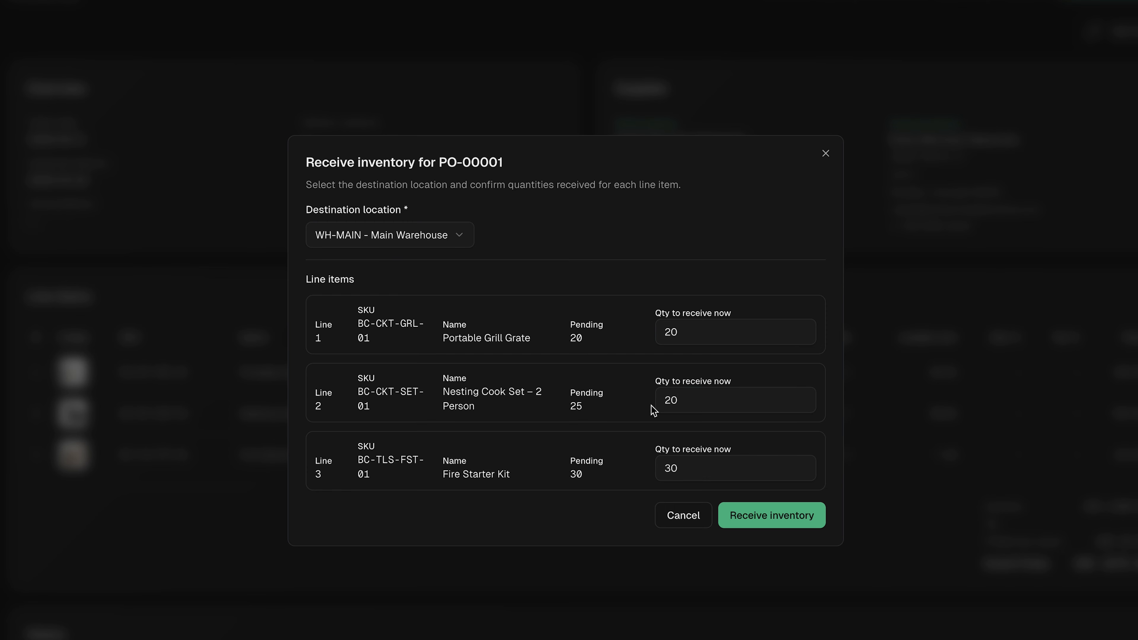
left_click(769, 516)
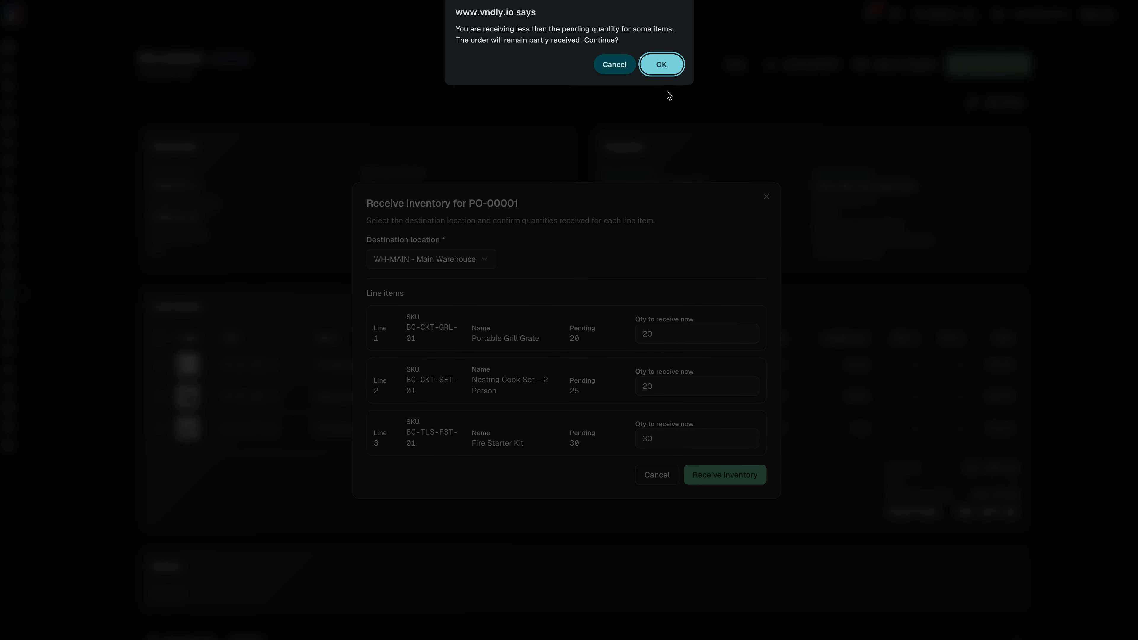
left_click(662, 65)
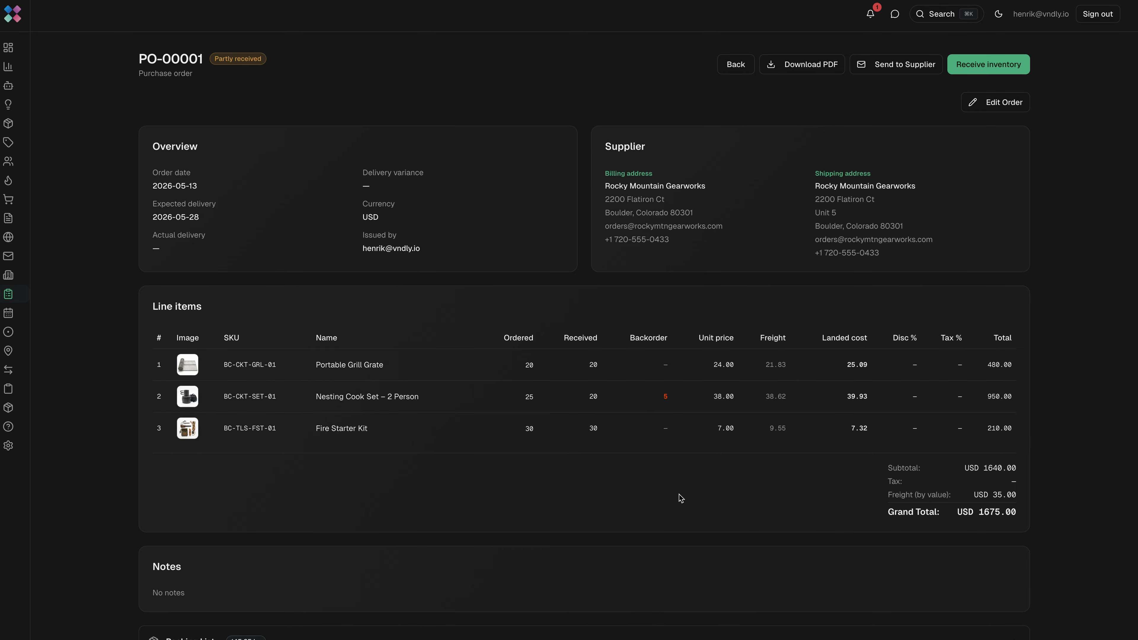
- Examine the purchase order's version history and the details of version 6
scroll(680, 494, "down", 5)
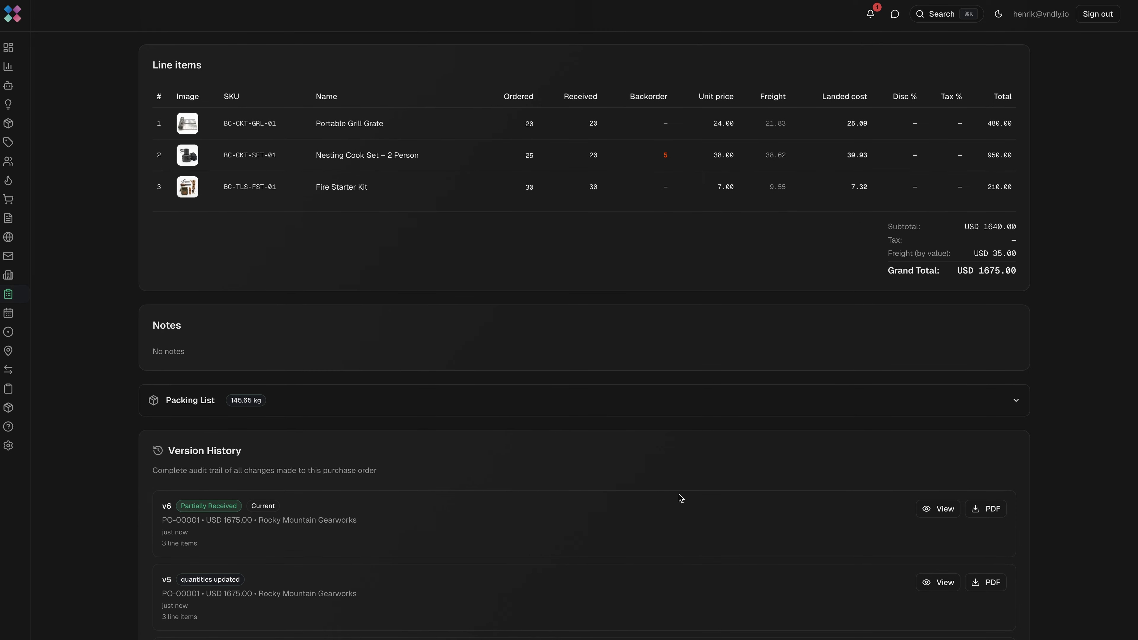
scroll(680, 495, "down", 1)
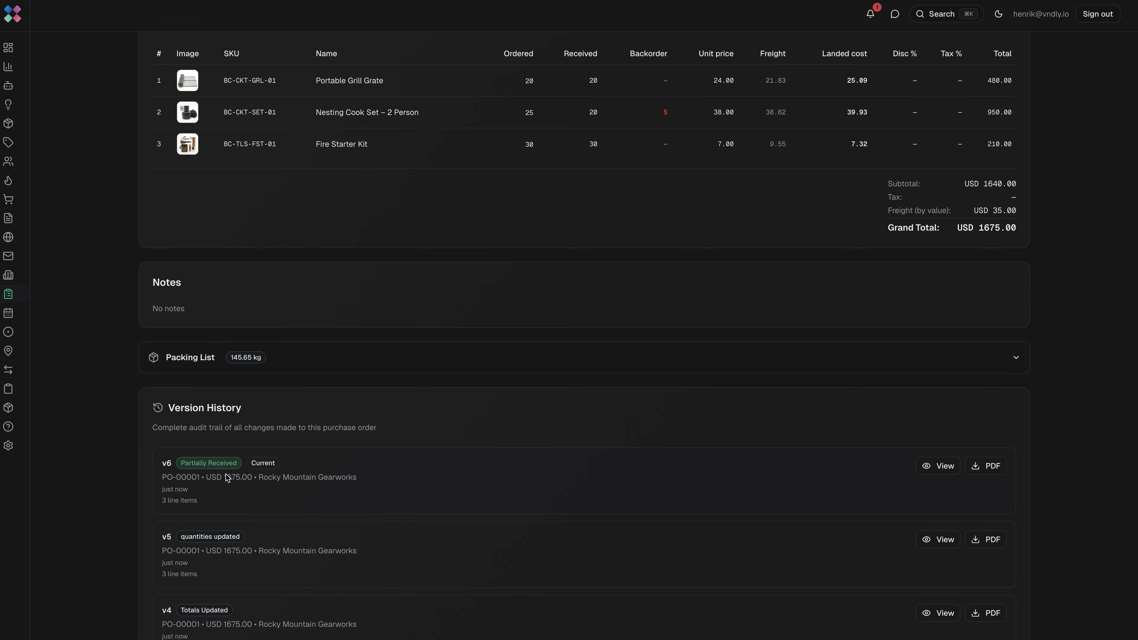
left_click(938, 466)
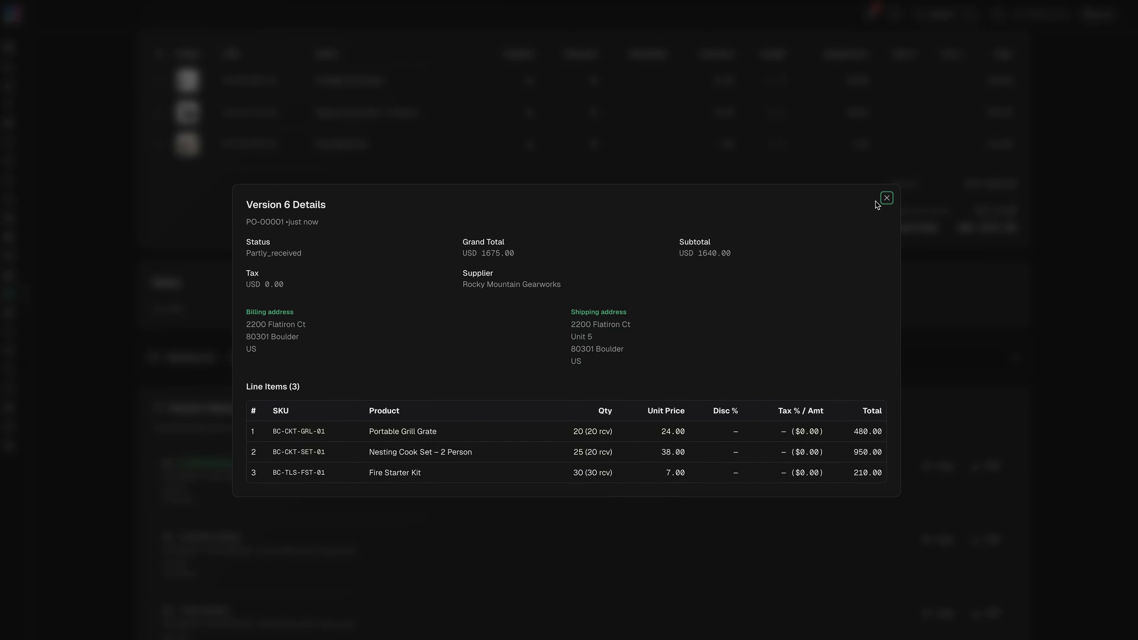
left_click(886, 199)
scroll(883, 470, "down", 5)
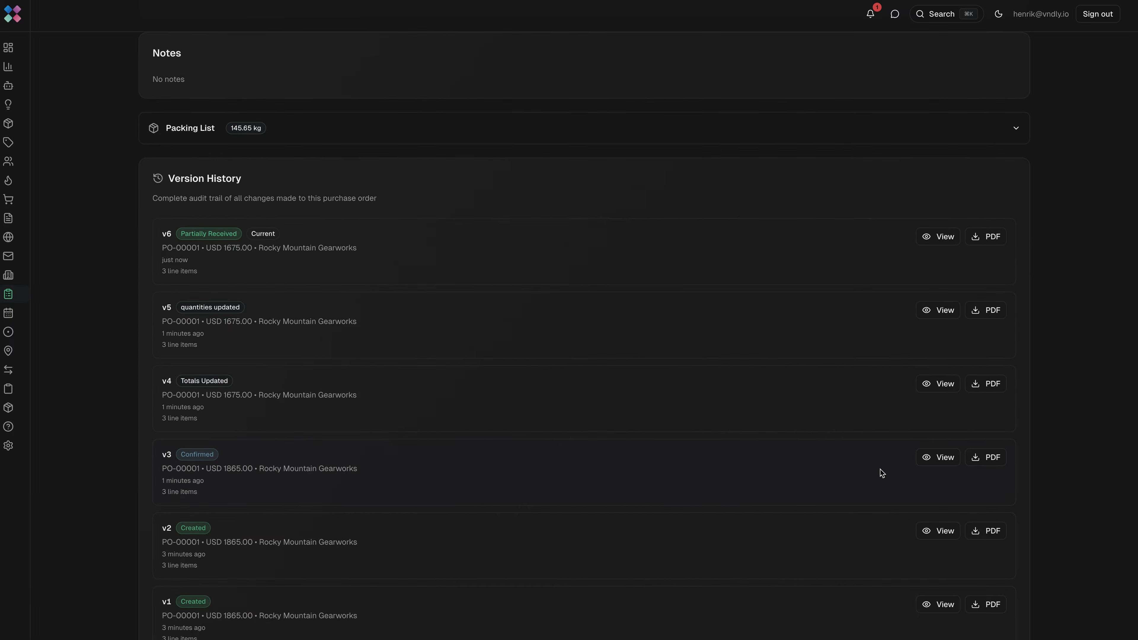
scroll(881, 471, "up", 10)
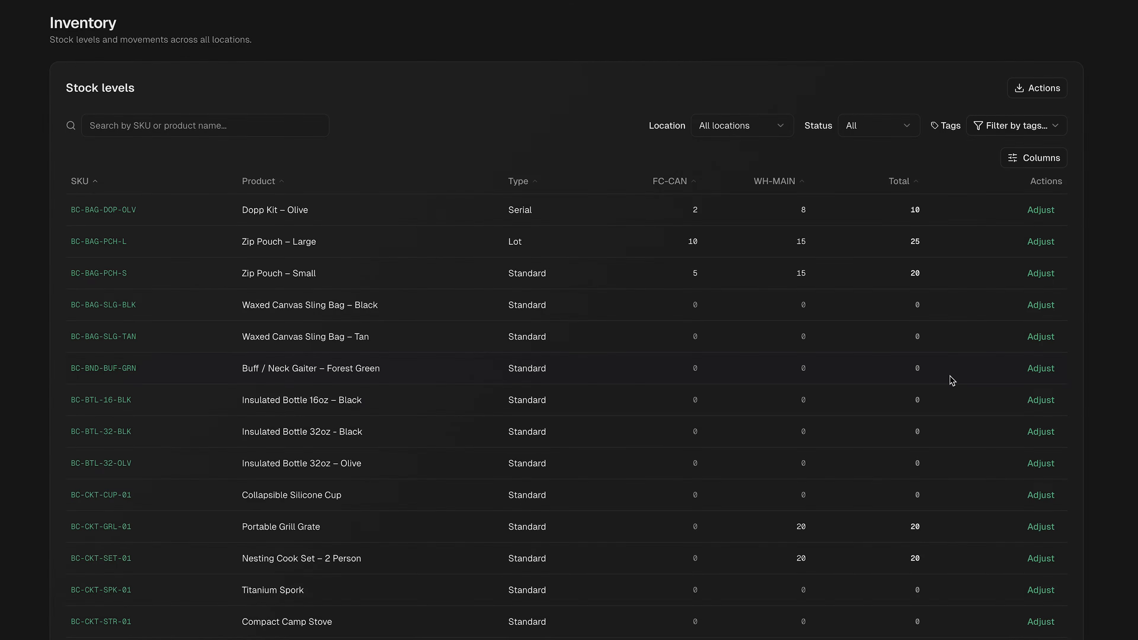
- Check the inventory stock levels and recent movements, and open the purchase order referenced by the BC-TLS-FST-01 receipt
scroll(938, 397, "down", 3)
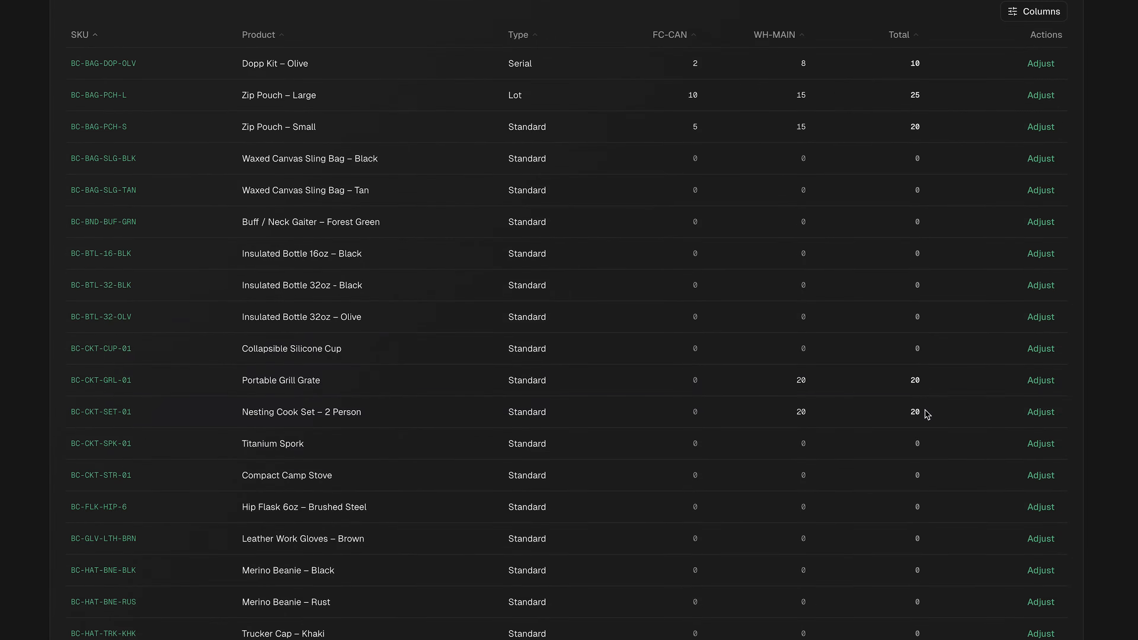
scroll(829, 403, "down", 18)
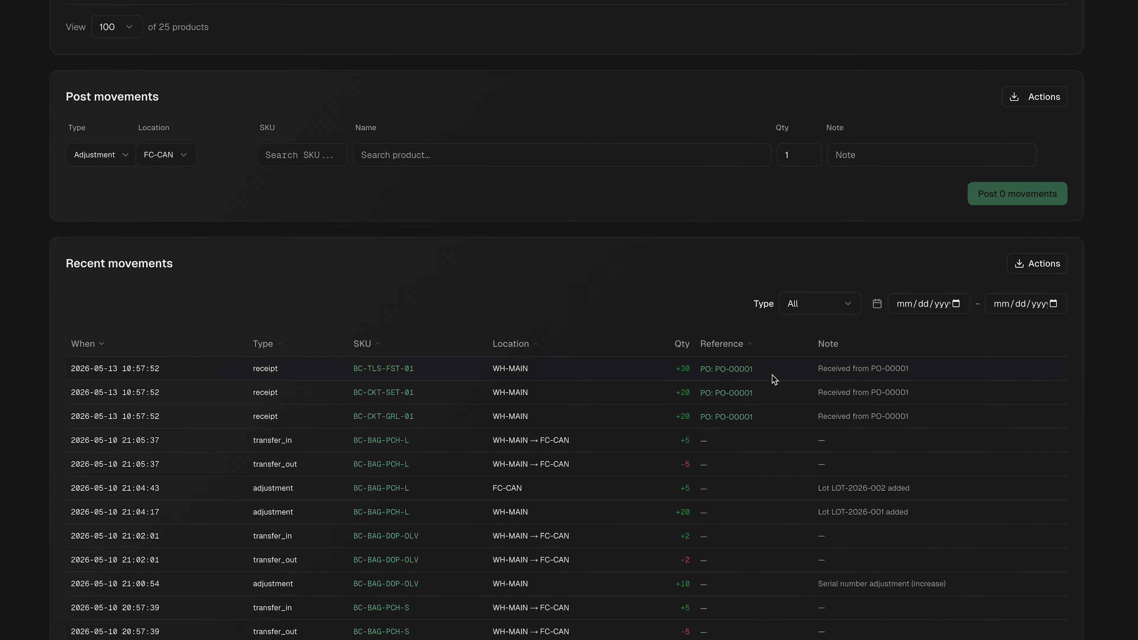
left_click(748, 372)
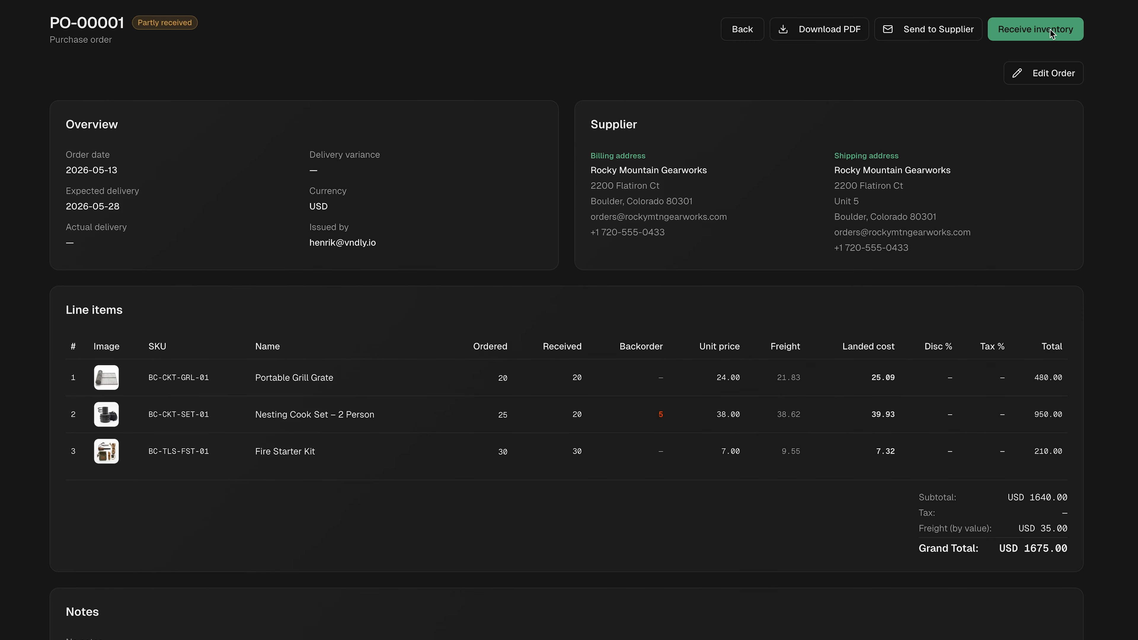
- Receive the remaining 5 Nesting Cook Sets of the purchase order into WH-MAIN - Main Warehouse
left_click(1051, 29)
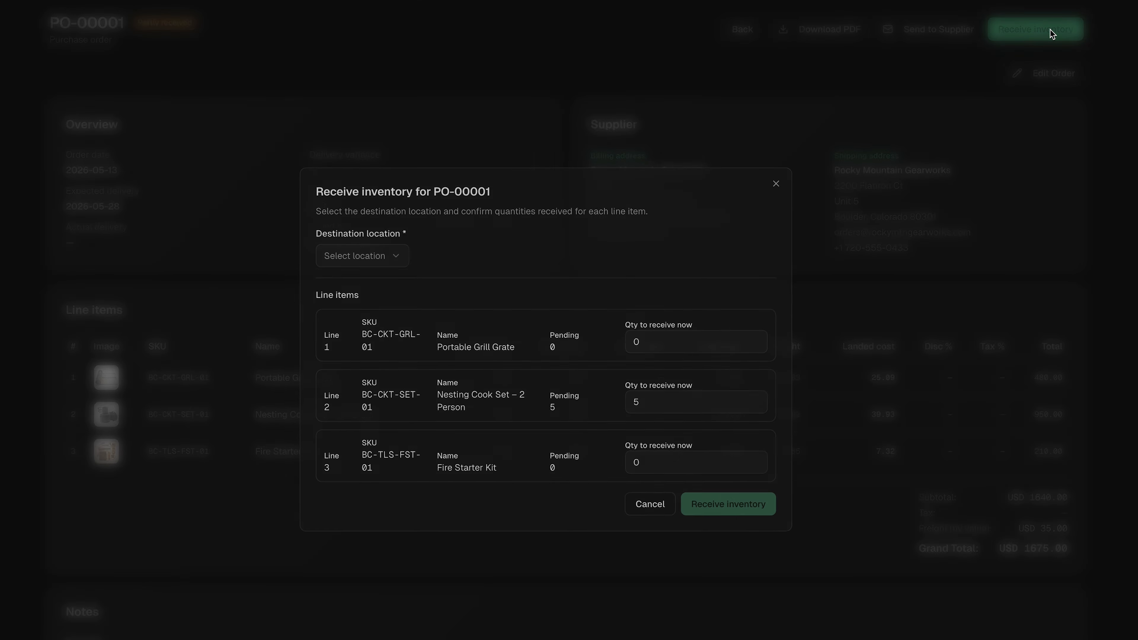
left_click(650, 404)
left_click(394, 252)
left_click(381, 274)
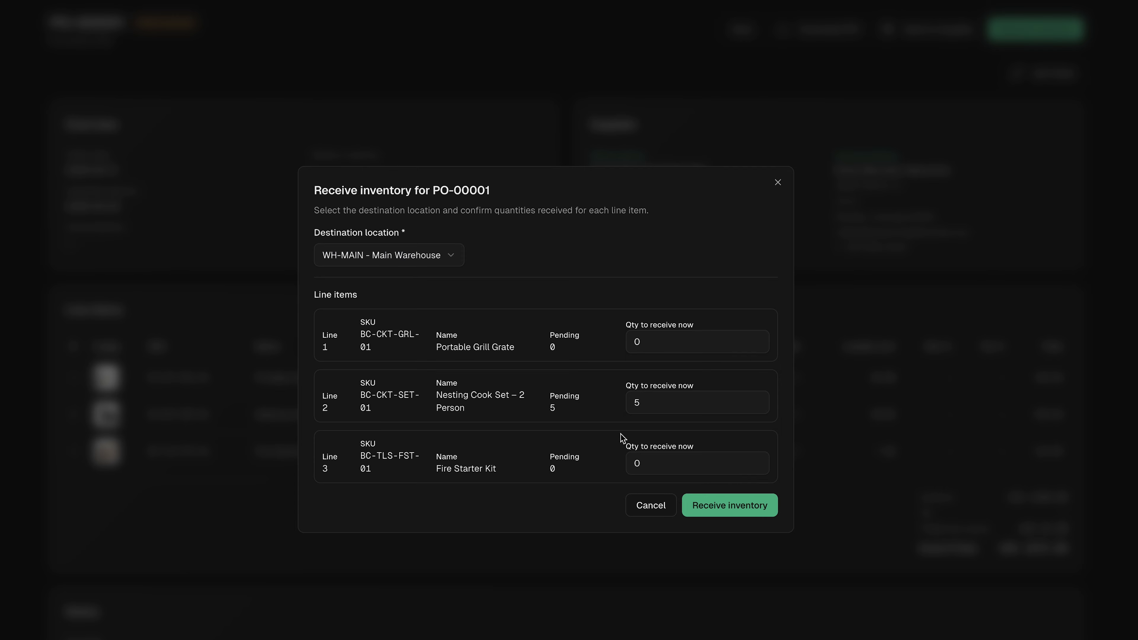
left_click(727, 507)
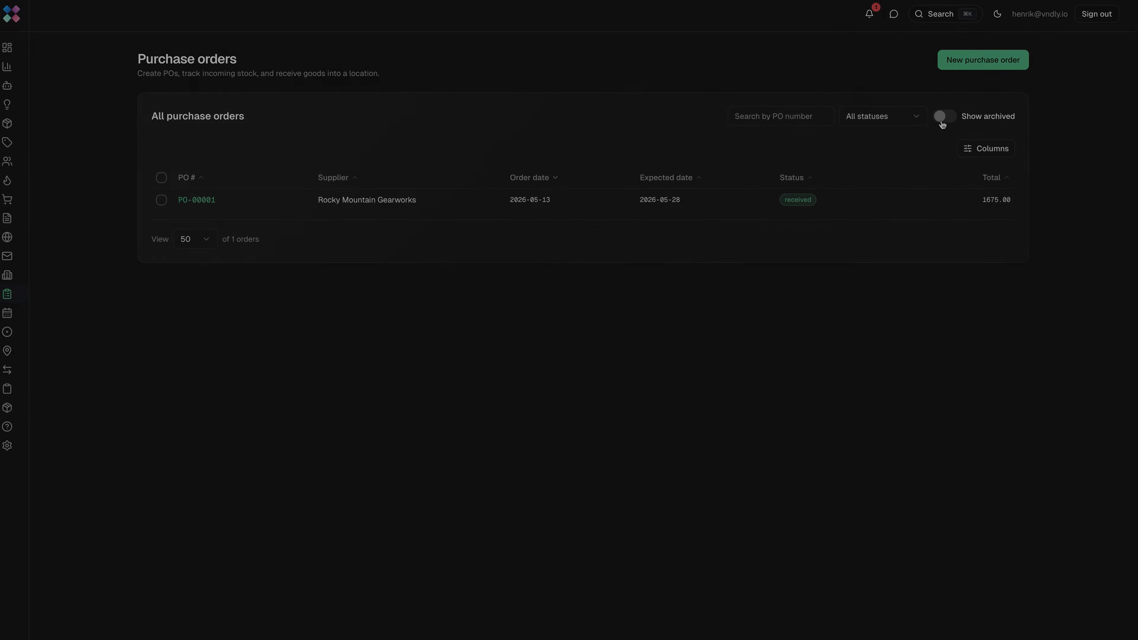
- Start a new purchase order with Northern Pine Outfitters as the supplier
left_click(972, 60)
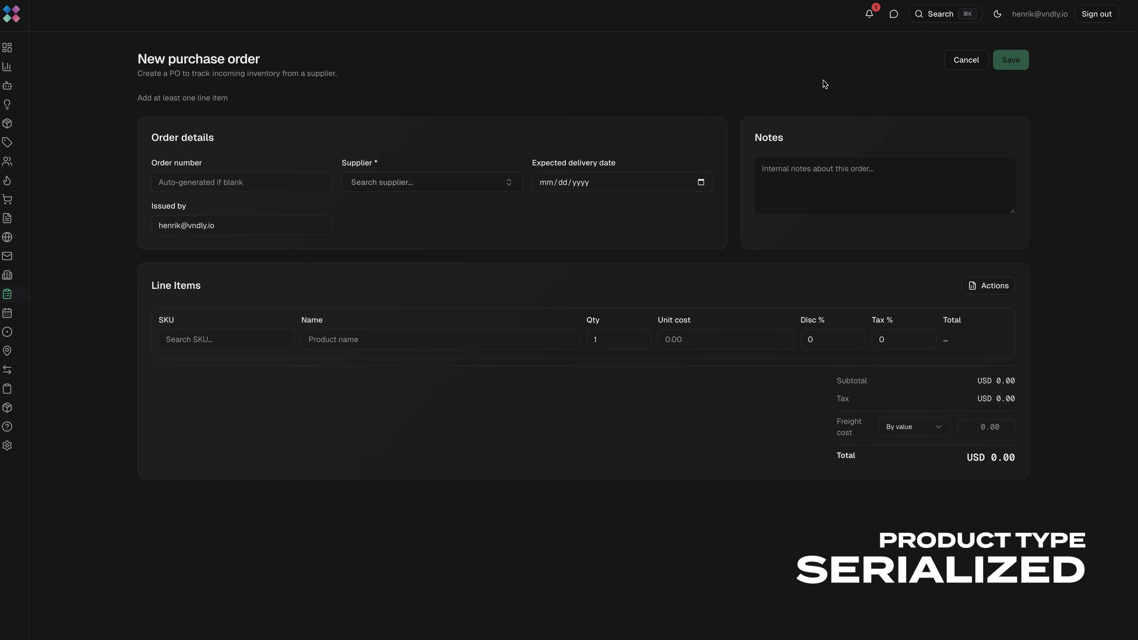
left_click(471, 182)
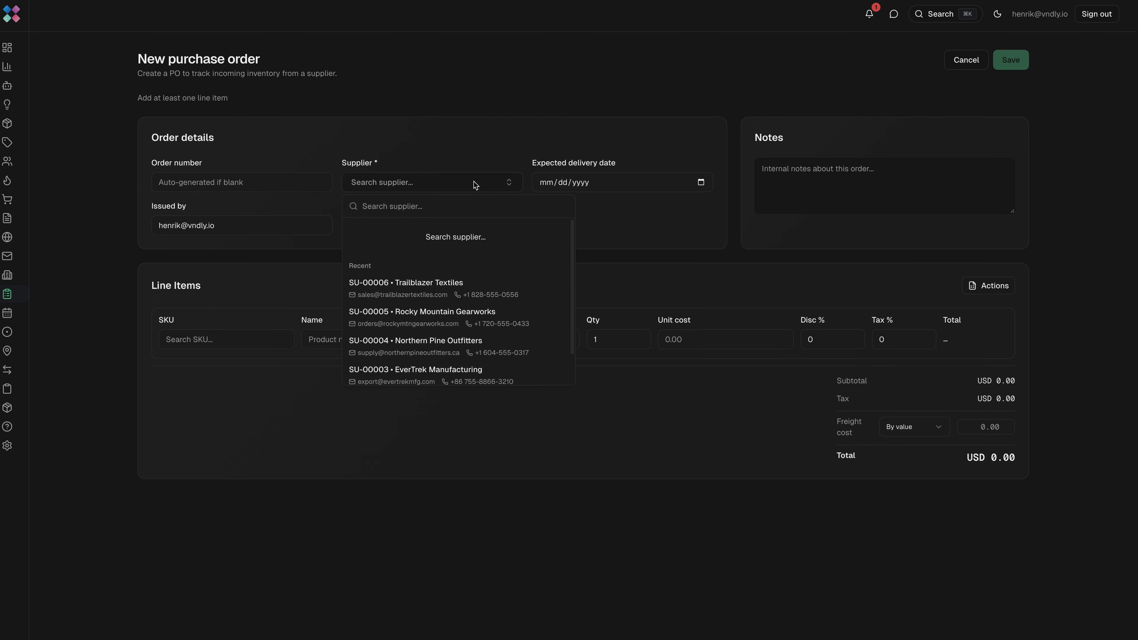
left_click(455, 345)
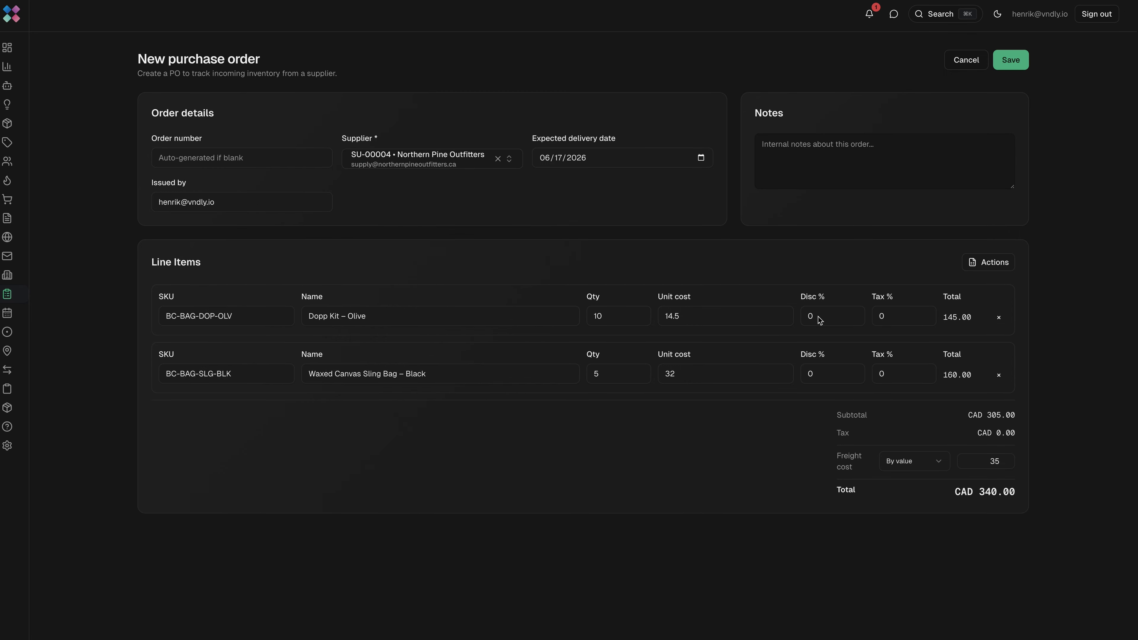
- Apply a 10% discount to the Dopp Kit – Olive line, and save and confirm the purchase order
left_click(818, 320)
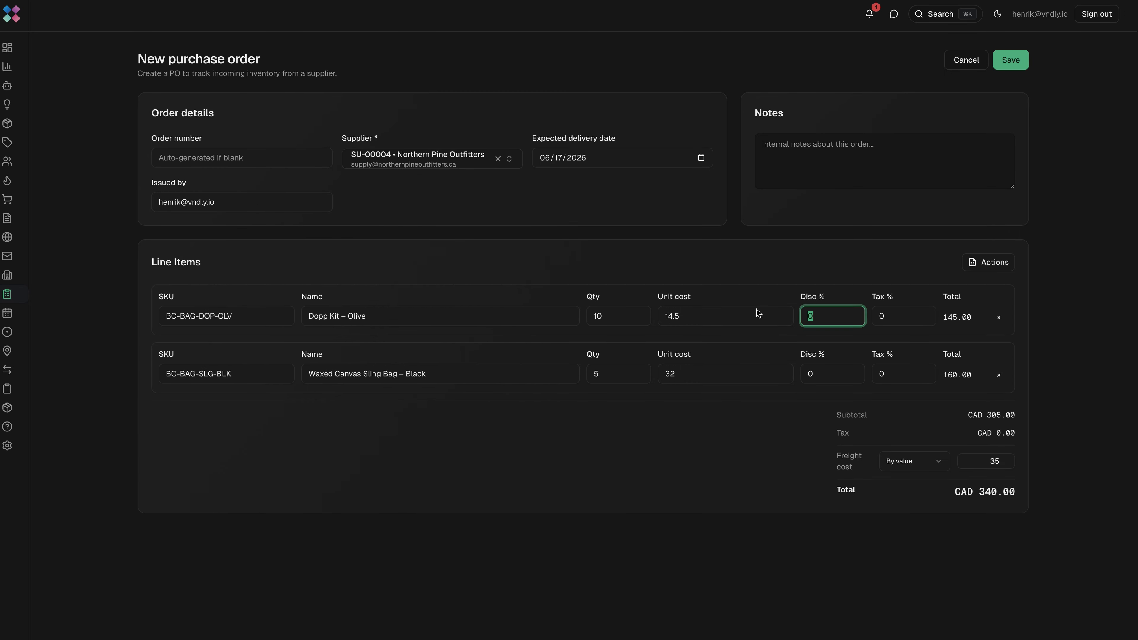
type("10")
left_click(756, 297)
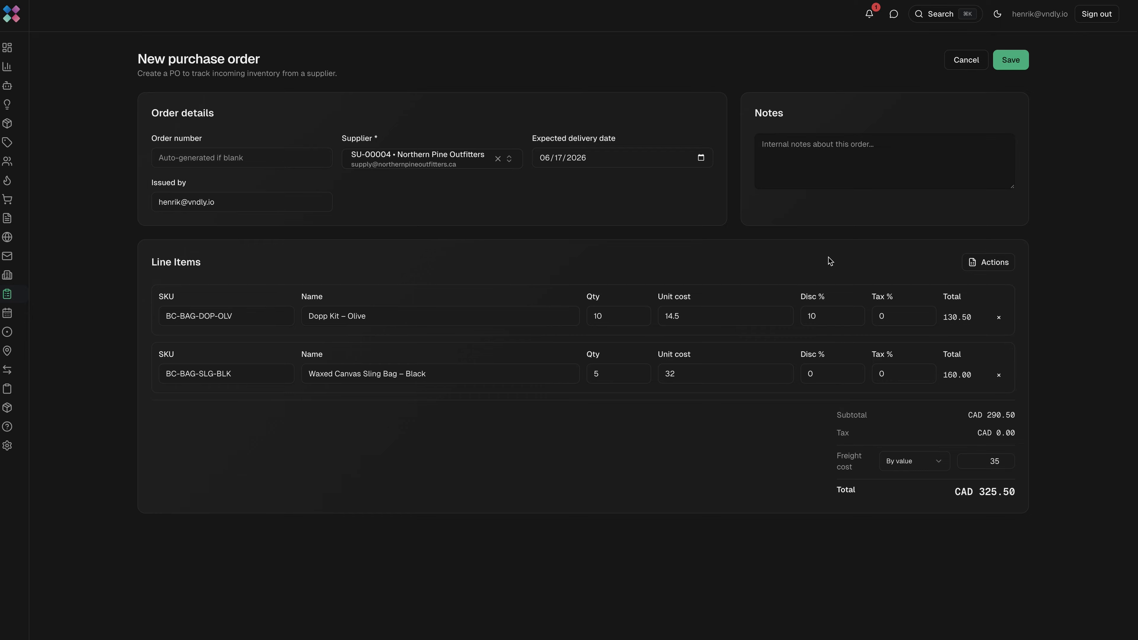
left_click(1008, 62)
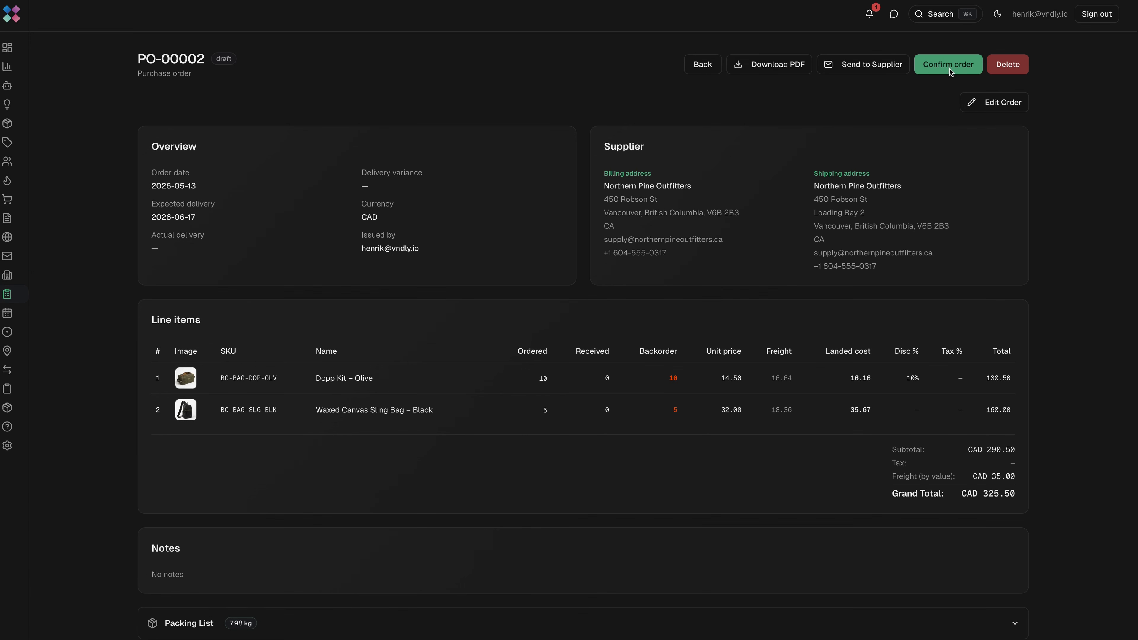
left_click(951, 69)
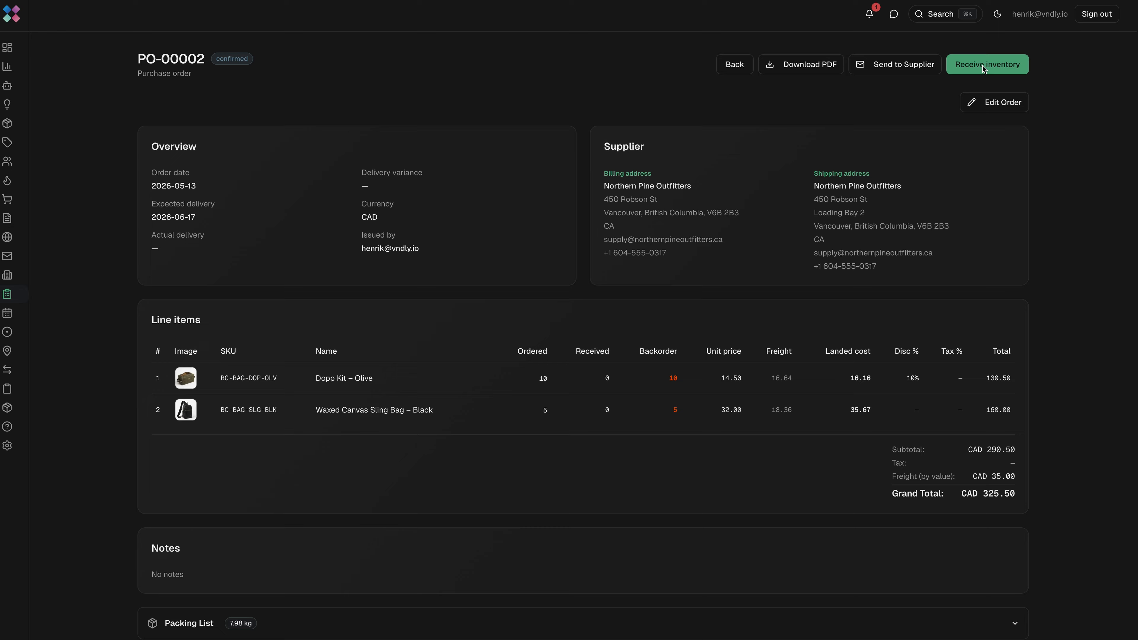
- Start receiving the order into WH-MAIN - Main Warehouse and enter serials BSC-SLB-00001 to BSC-SLB-00010 for the Dopp Kit – Olive
left_click(982, 65)
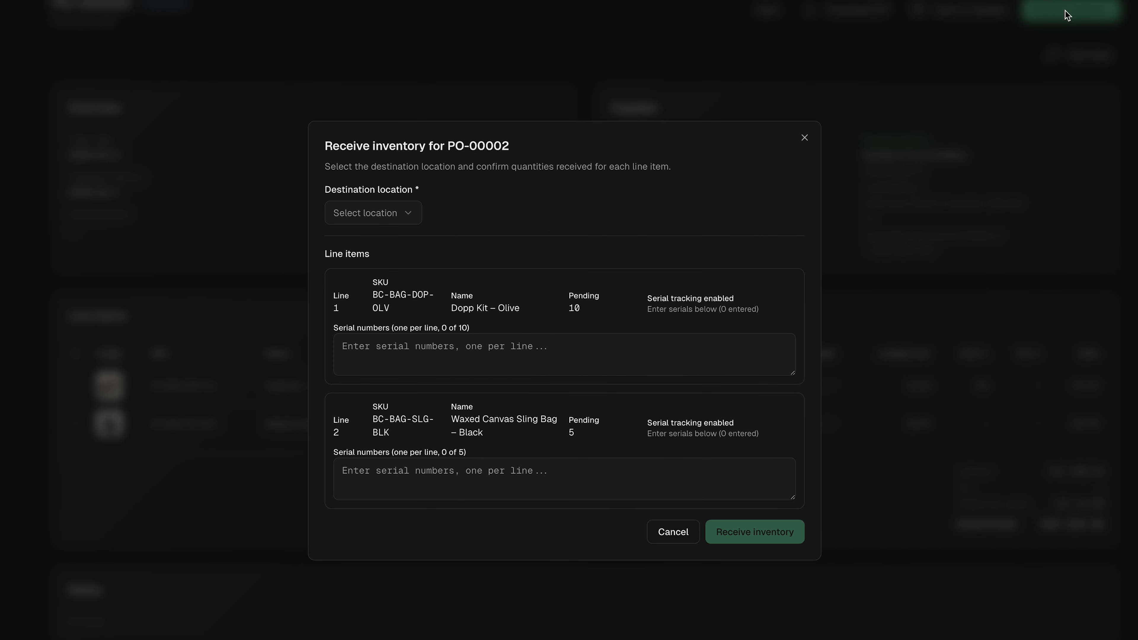
left_click(412, 215)
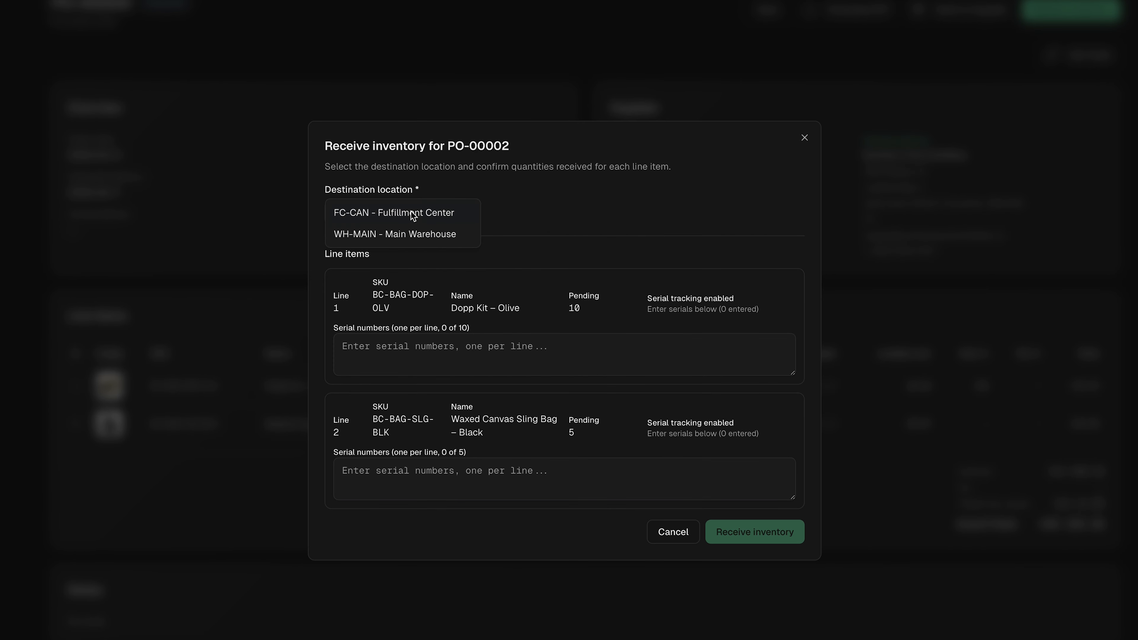
left_click(416, 234)
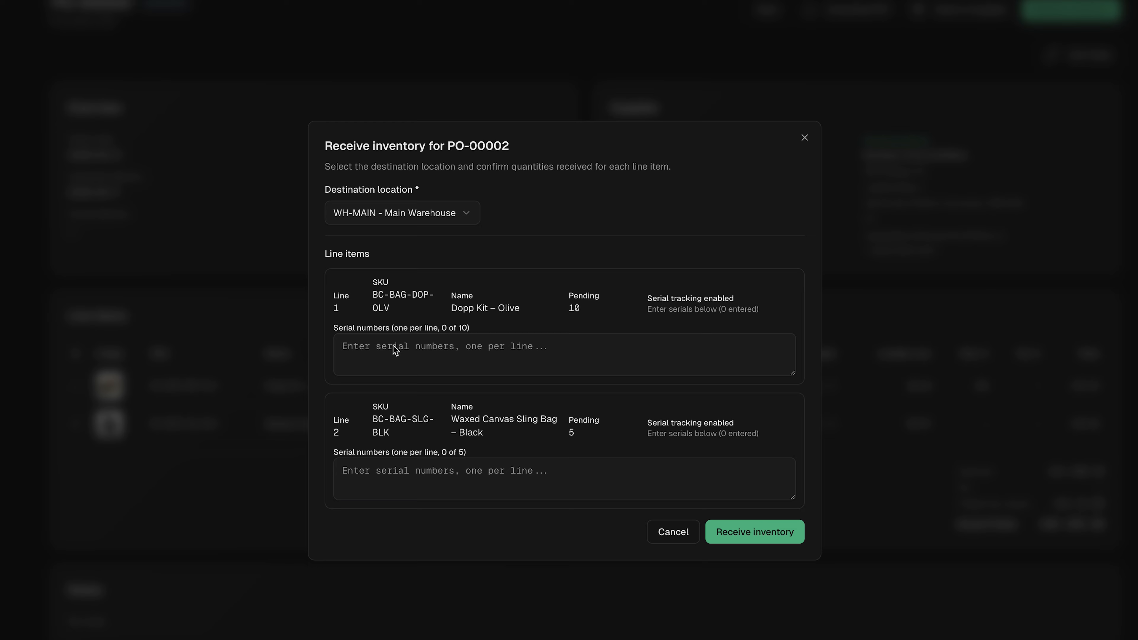
left_click(350, 350)
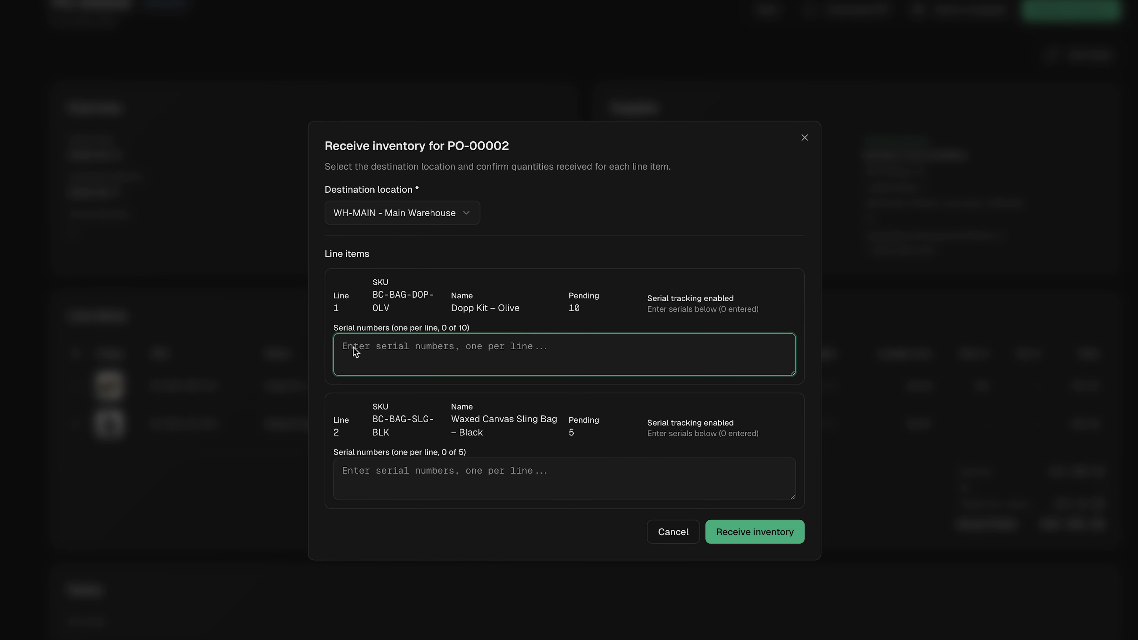
key("ctrl+v")
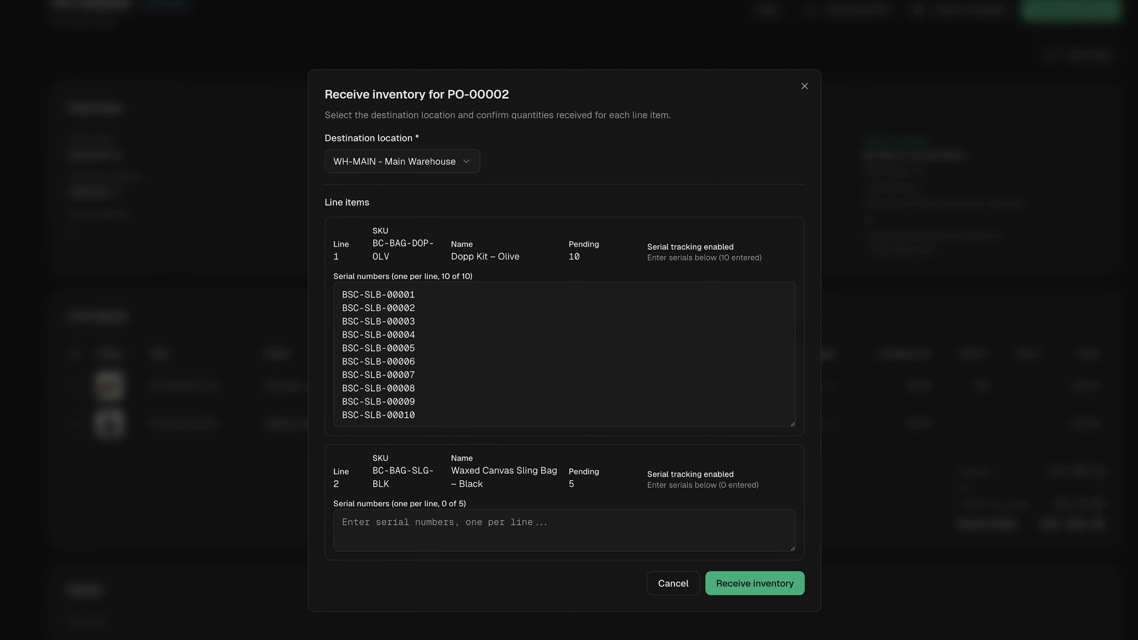
- Enter only serials BSC-SN-00011 to BSC-SN-00014 for the Waxed Canvas Sling Bag – Black and receive the inventory, accepting the partial receipt
left_click(370, 524)
key("ctrl+v")
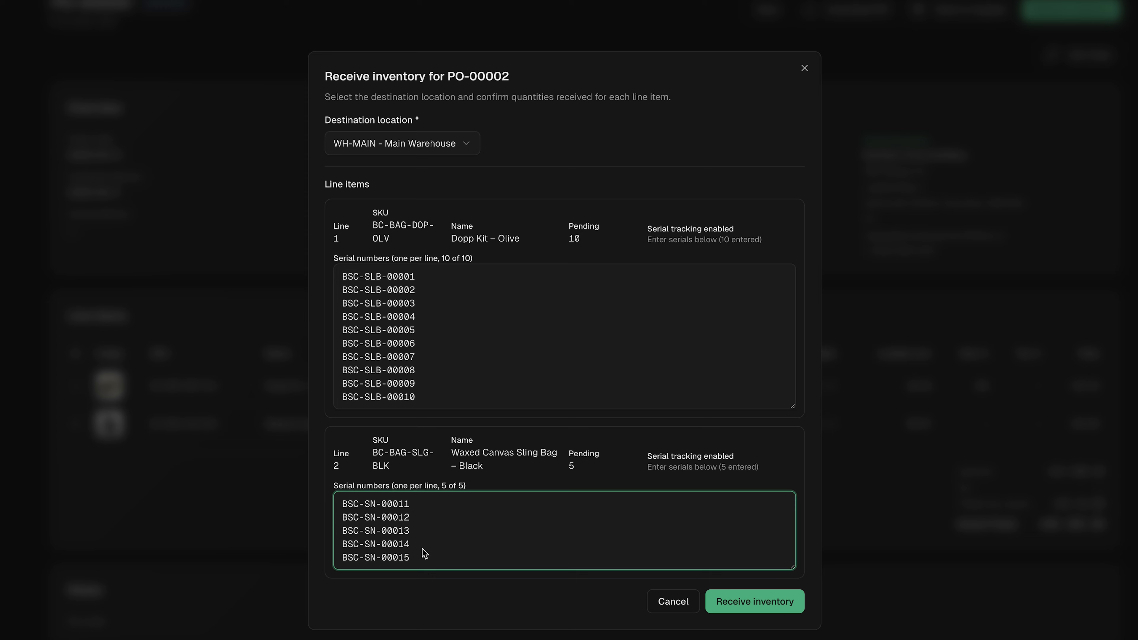
left_click_drag(420, 560, 338, 560)
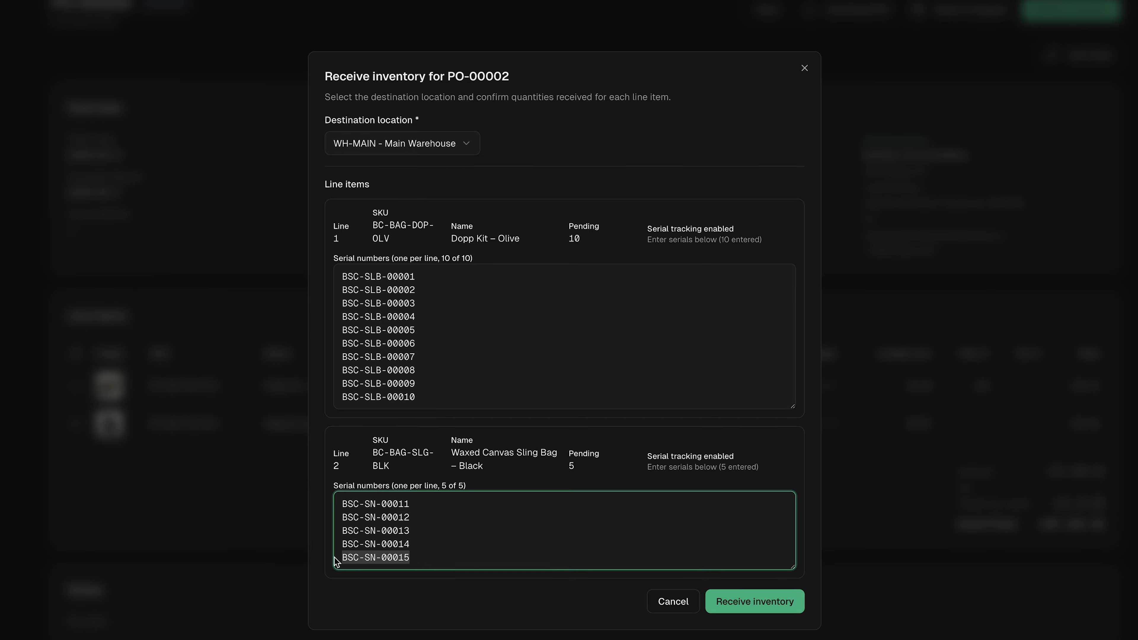
key("BackSpace")
key("BackSpace")
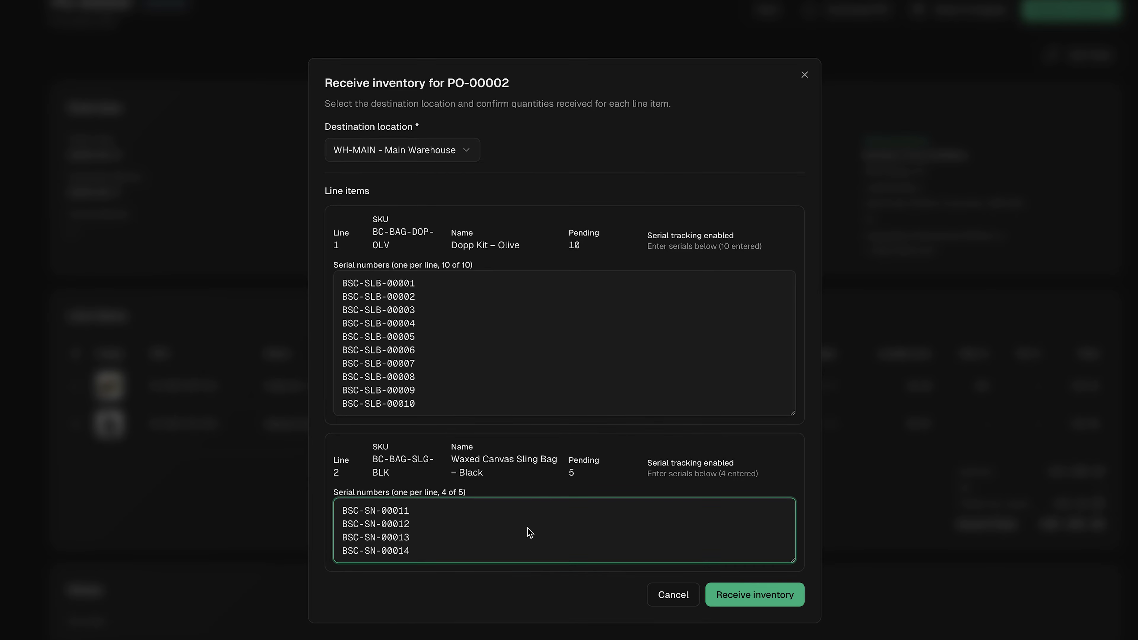
left_click(754, 596)
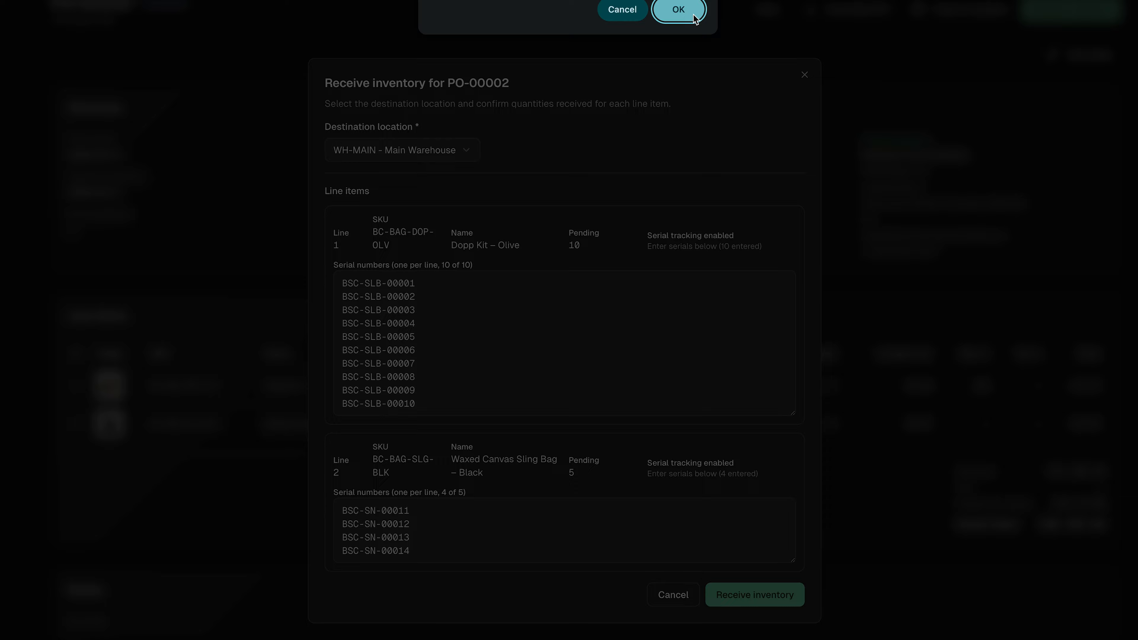
left_click(679, 11)
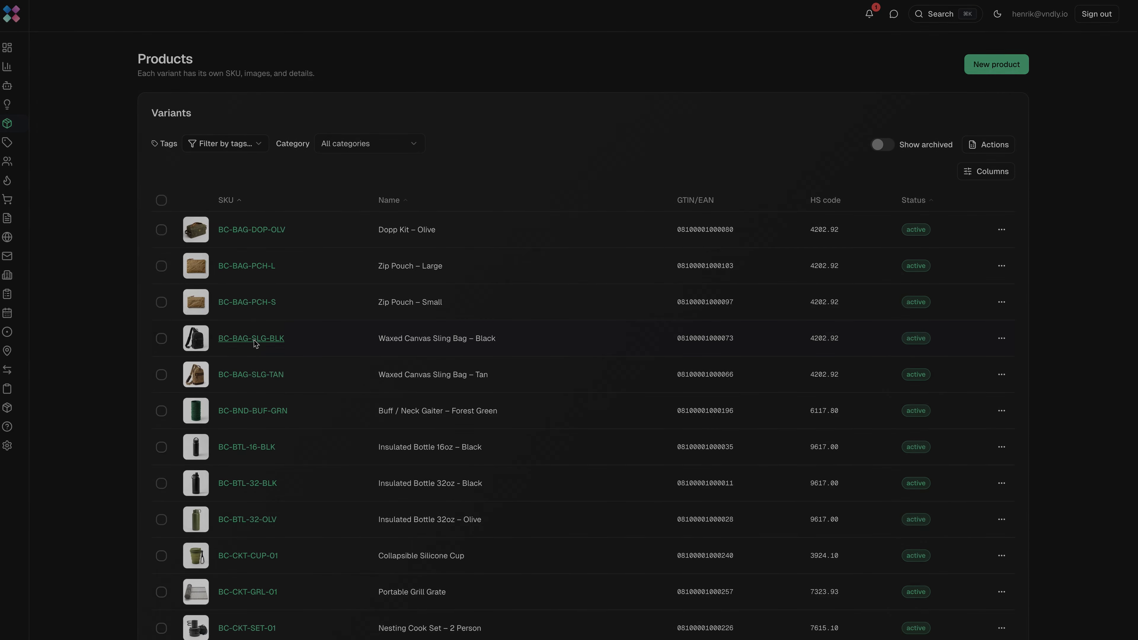
- Examine the Waxed Canvas Sling Bag – Black product and the inventory stock levels across all locations
left_click(254, 340)
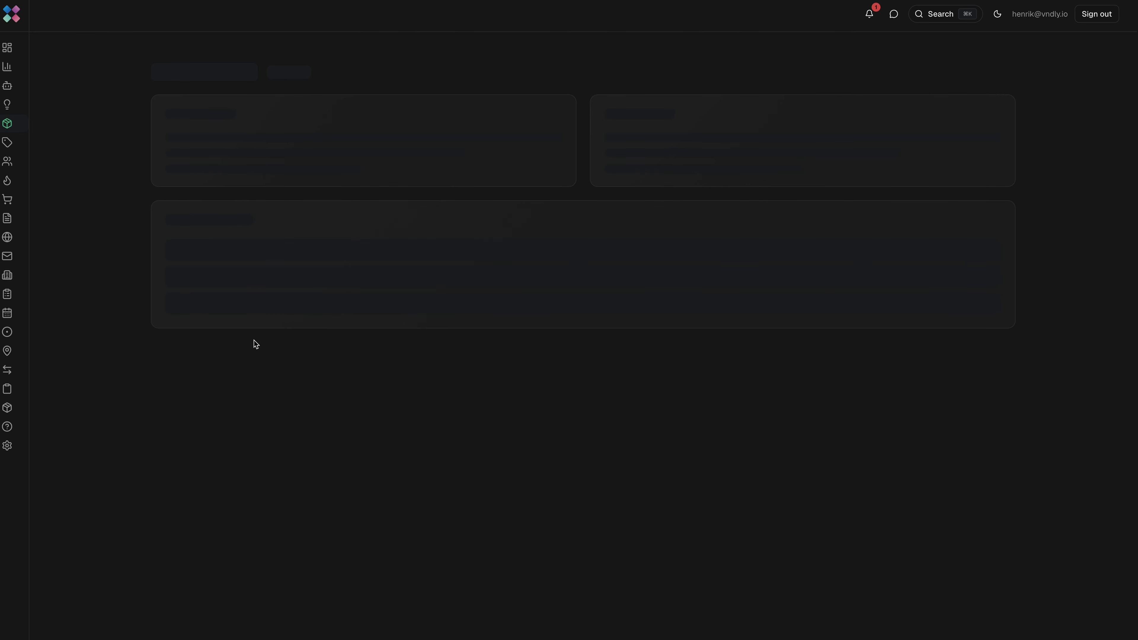
left_click(212, 121)
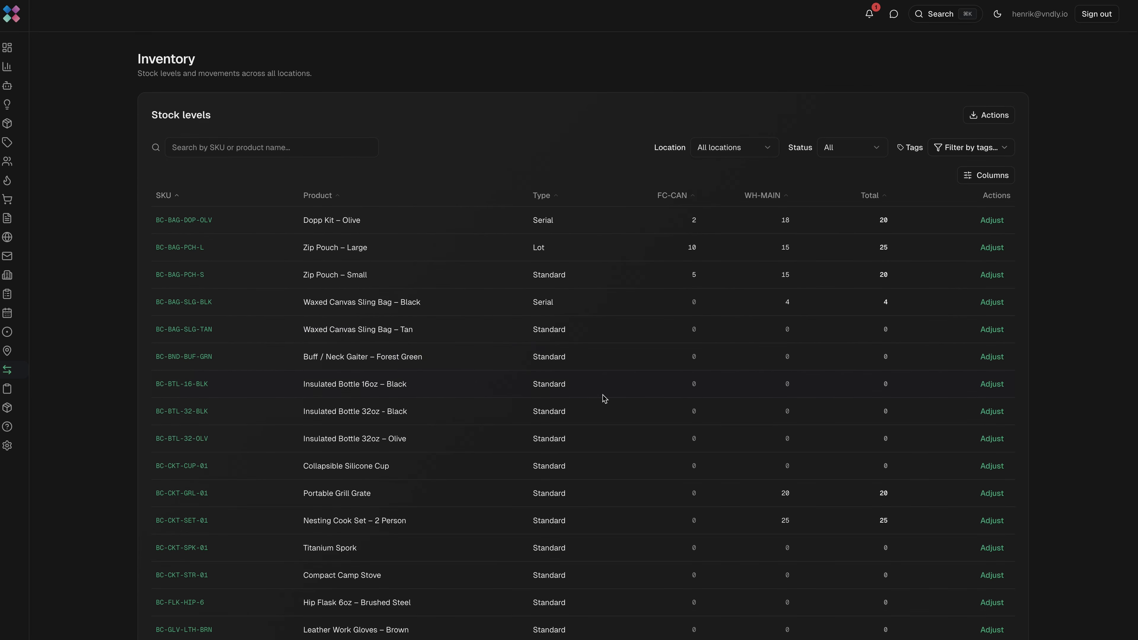
scroll(604, 398, "down", 15)
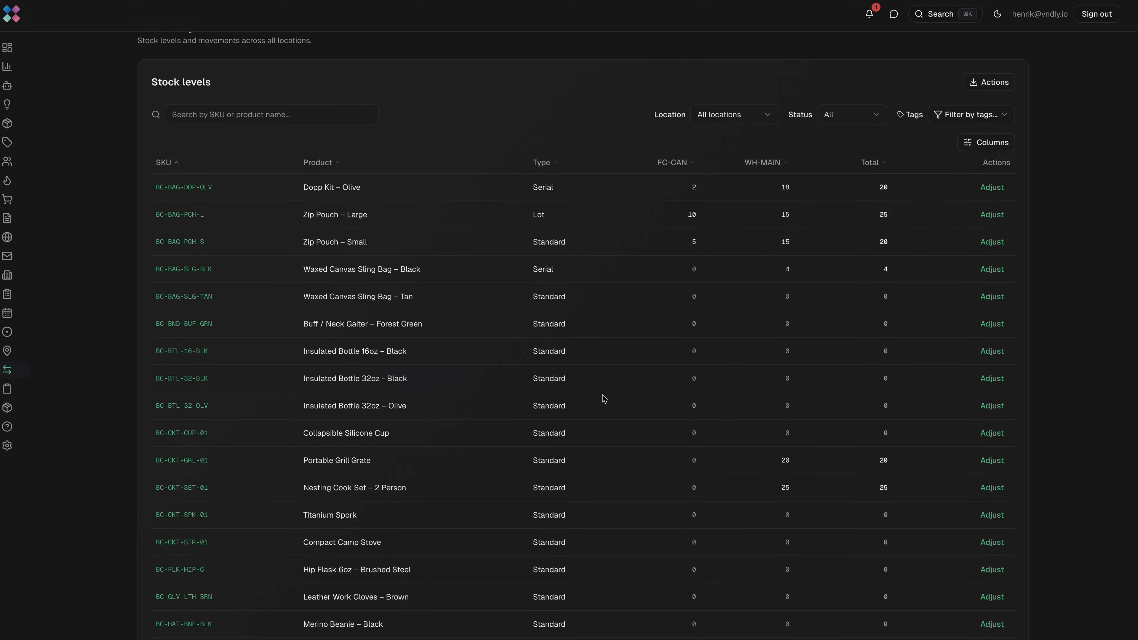
scroll(604, 399, "down", 1)
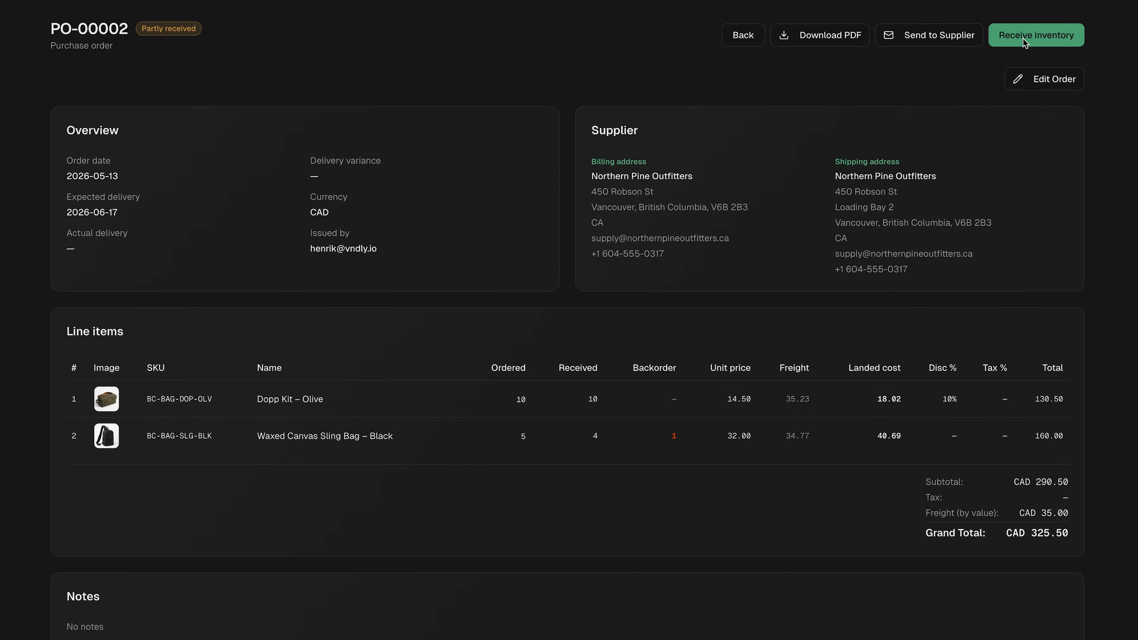
- Receive the backordered Waxed Canvas Sling Bag – Black with serial BSC-SN-00015 into WH-MAIN - Main Warehouse
left_click(1036, 35)
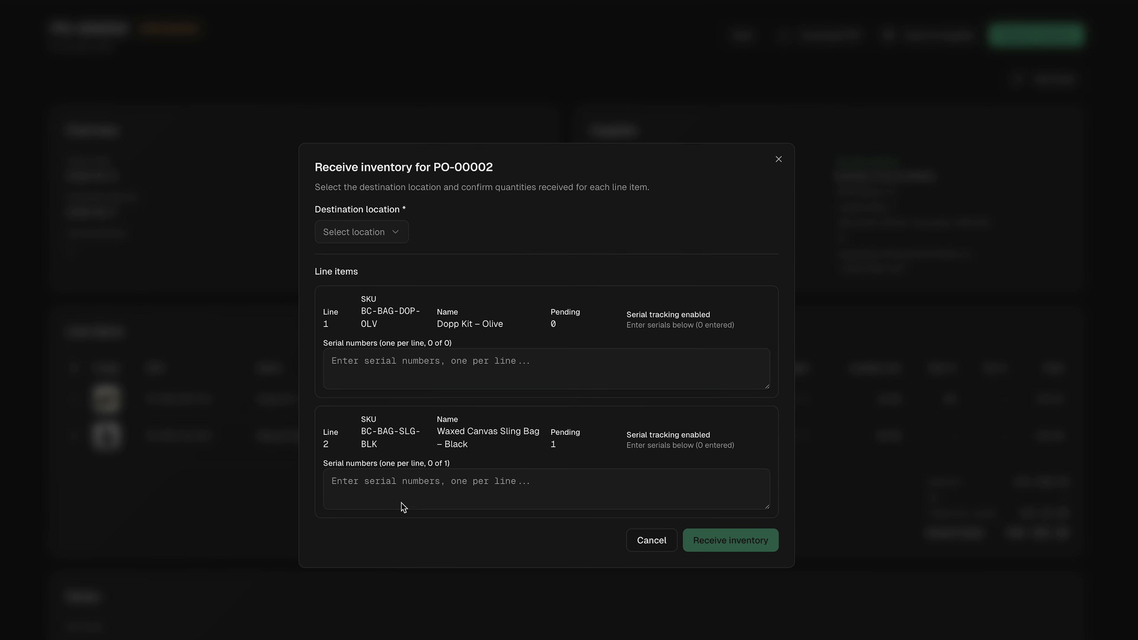
left_click(488, 486)
type("BSC-SN-00015")
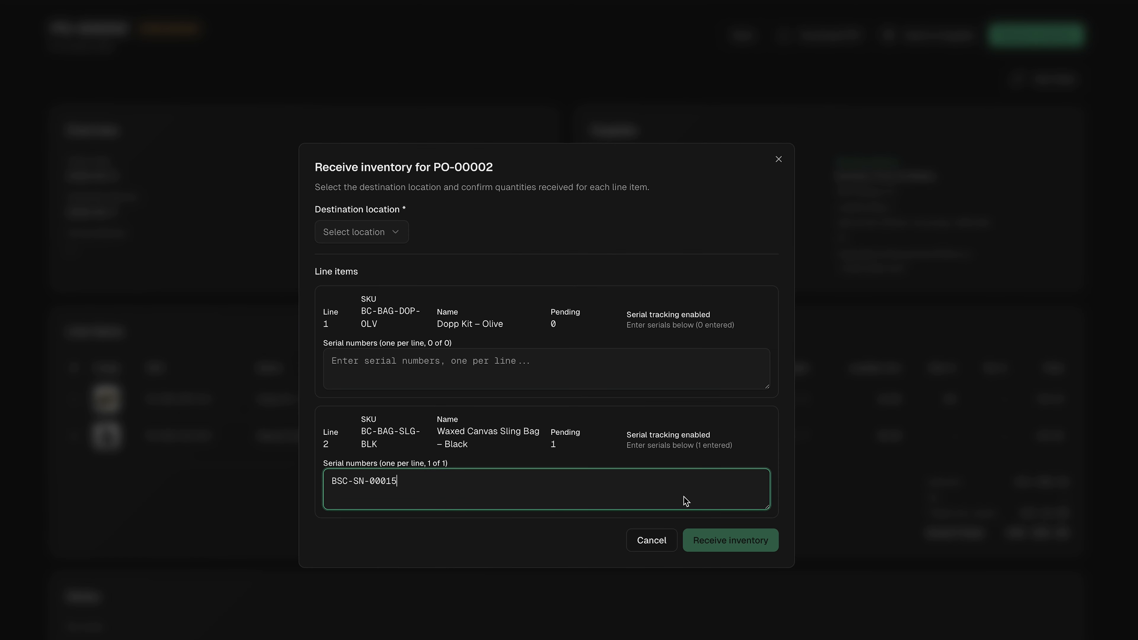
left_click(395, 241)
left_click(392, 254)
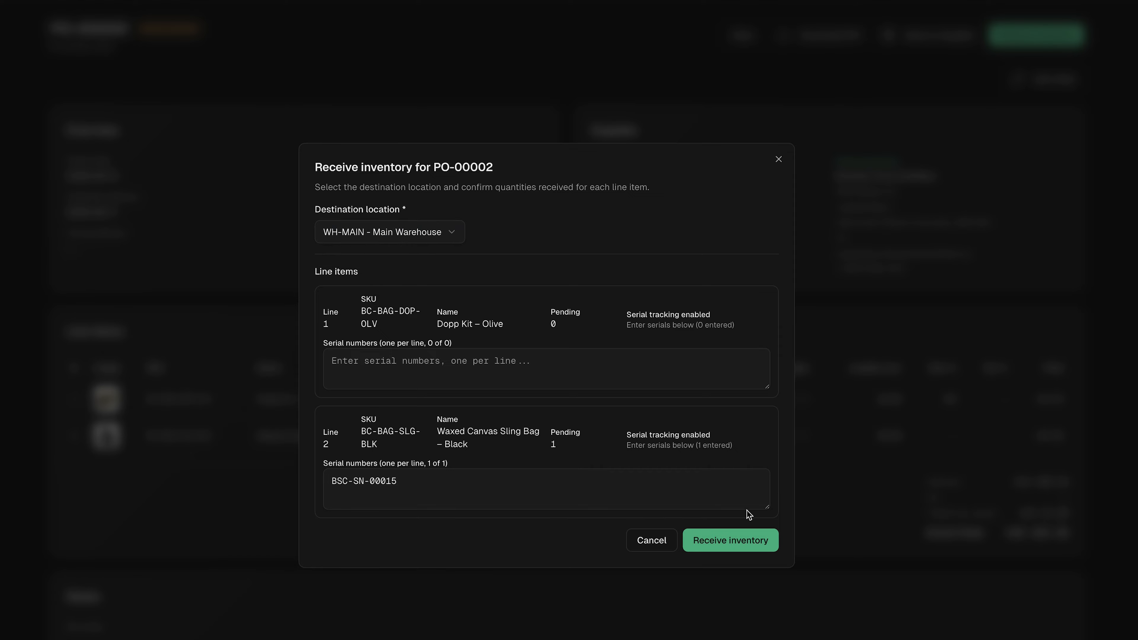
left_click(742, 543)
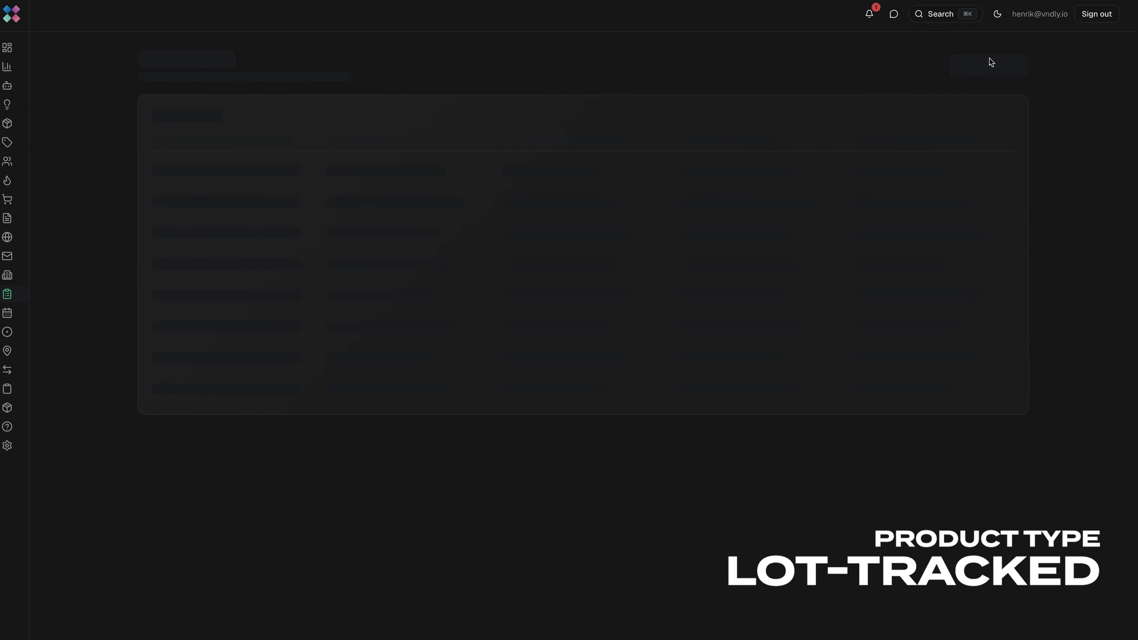
- Draft a new Northern Pine Outfitters purchase order with expected delivery 06/25/2026 and a quantity of 25 for Zip Pouch – Small
left_click(991, 62)
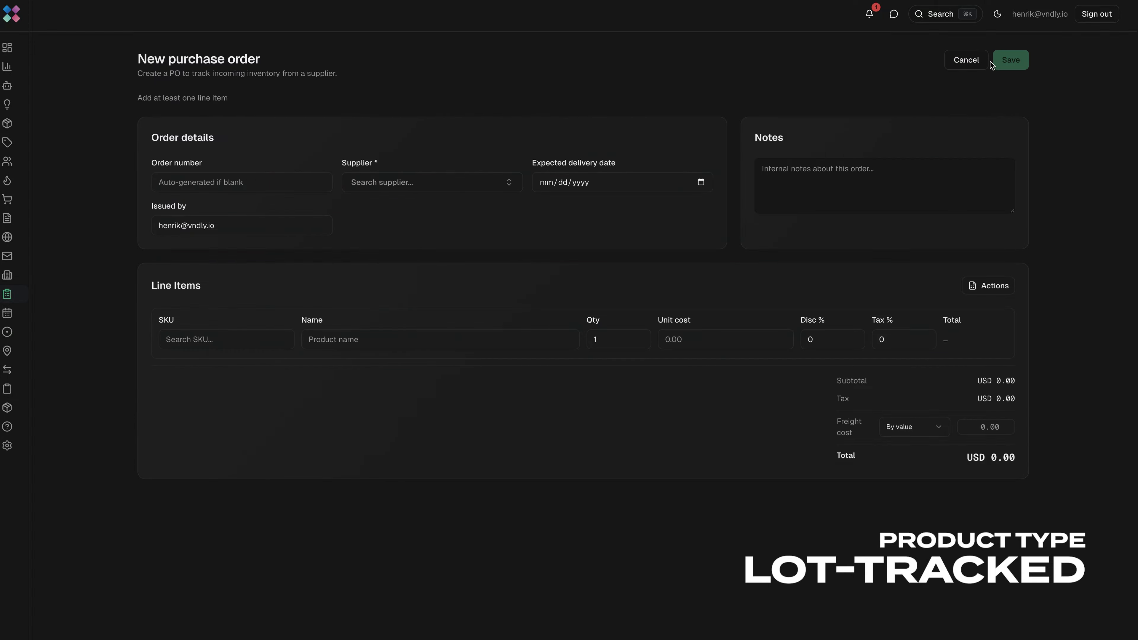
left_click(508, 184)
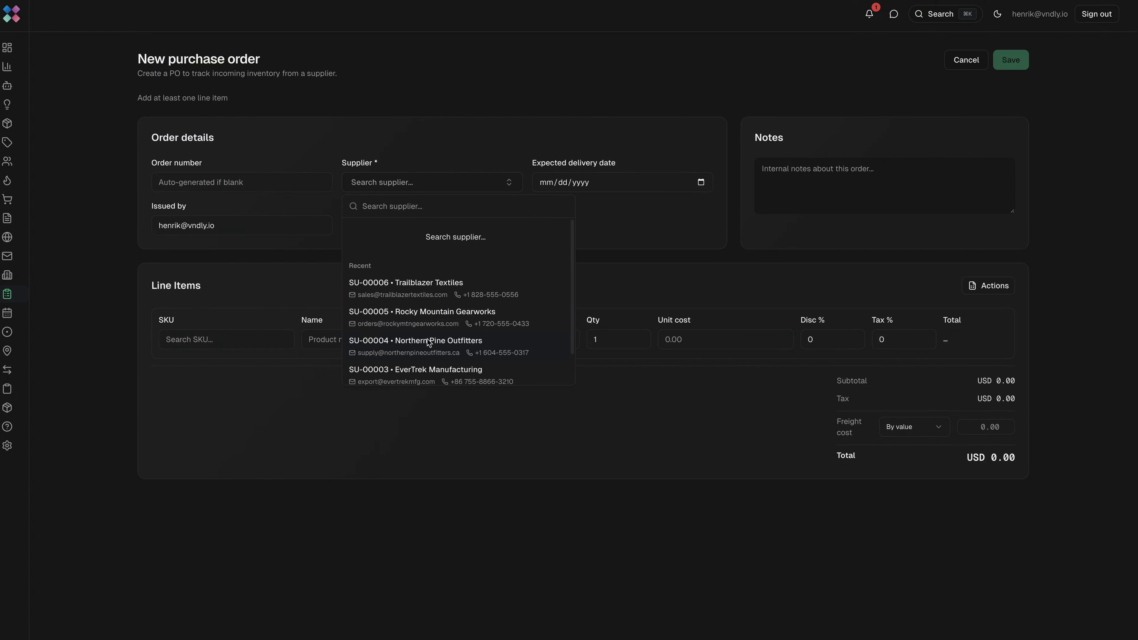
left_click(462, 315)
left_click(701, 182)
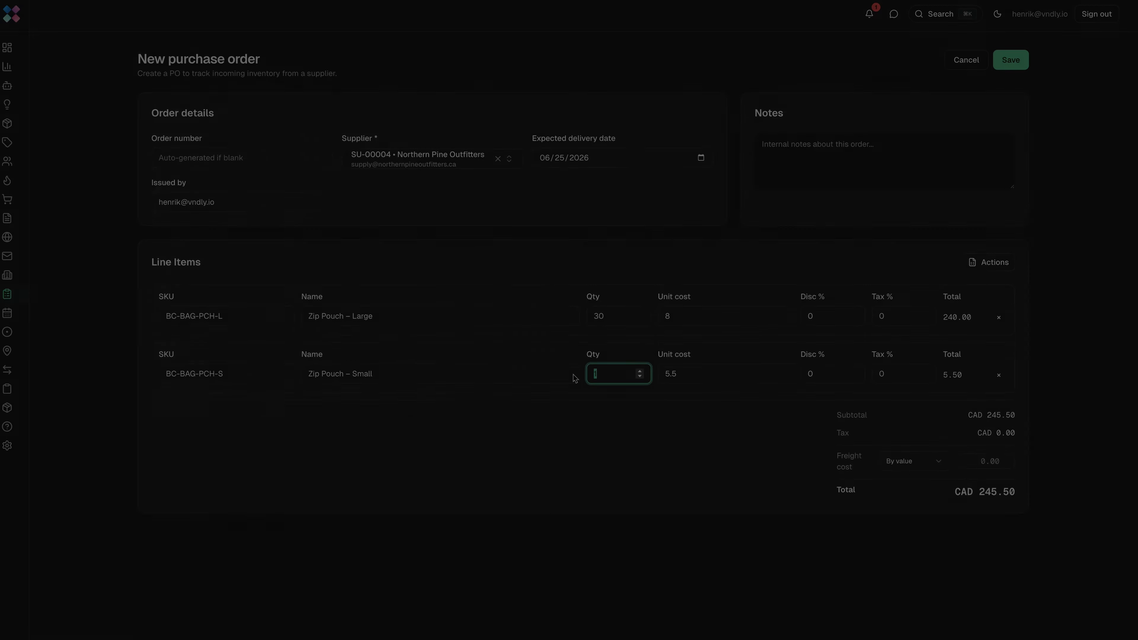
type("25")
left_click(721, 423)
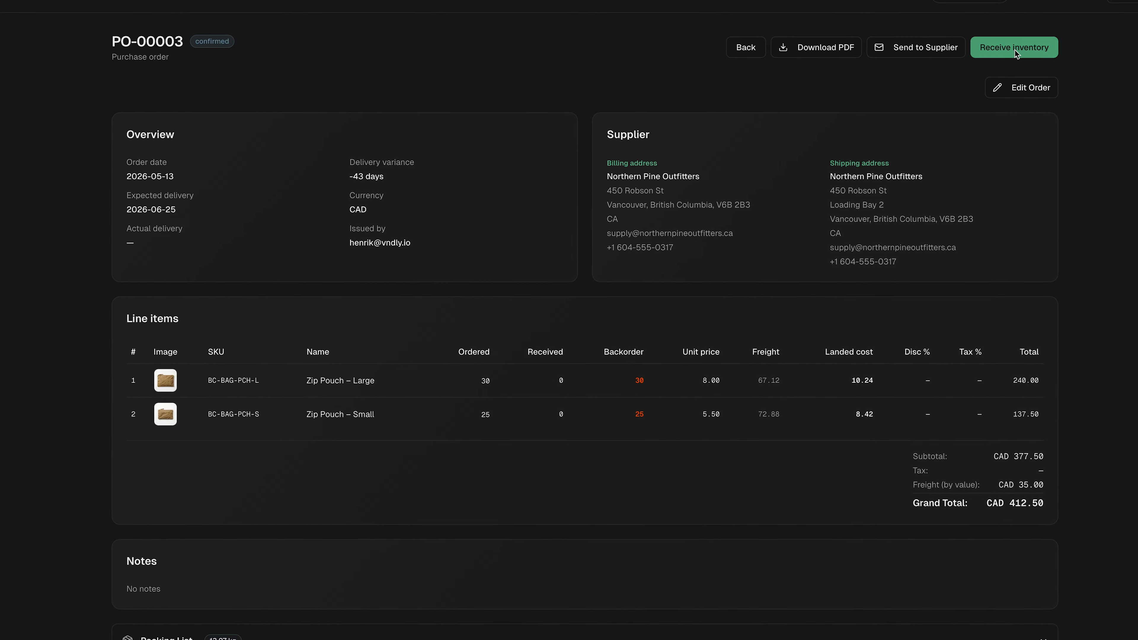
- Start receiving inventory for PO-00003 and enter lot number LOT-2026-005 with quantity 20 for Zip Pouch – Large
left_click(1033, 39)
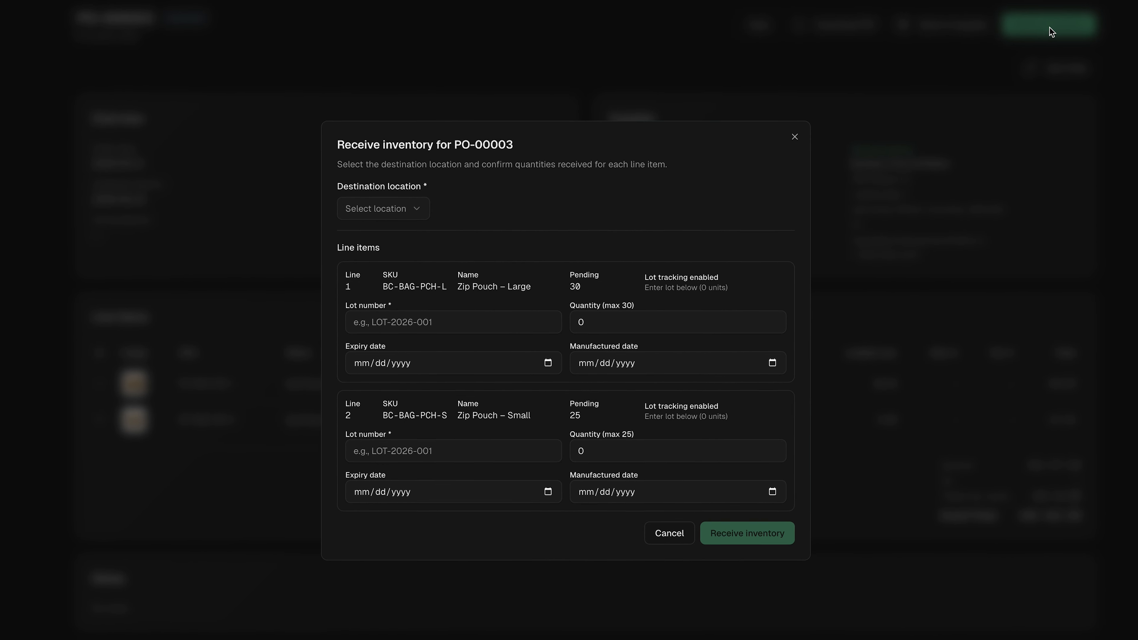
left_click(380, 320)
type("LOT-2026")
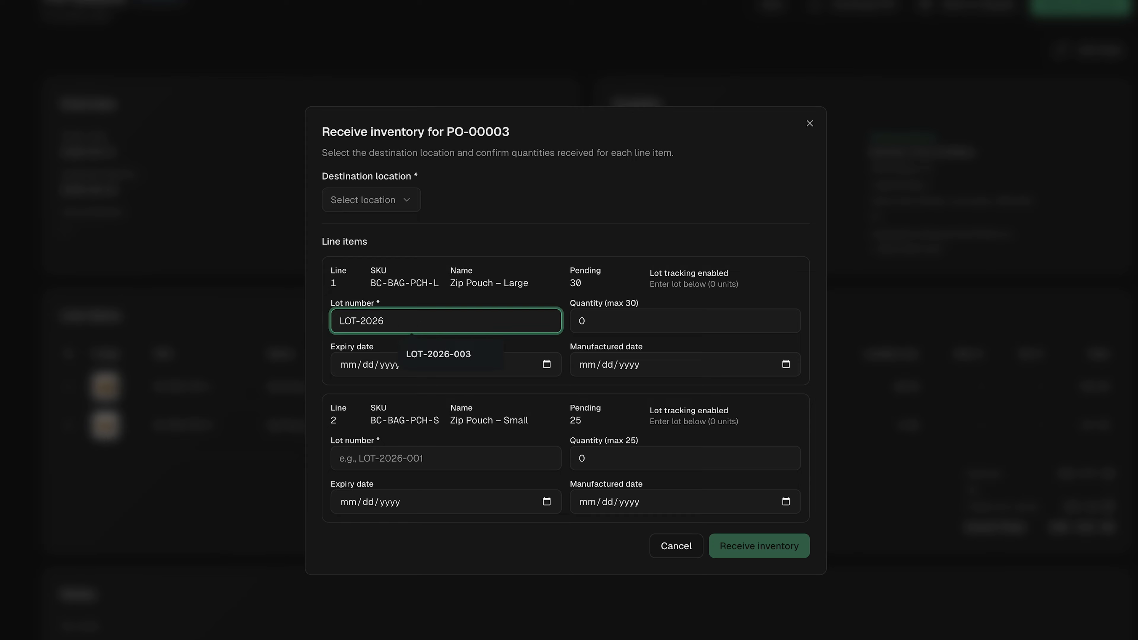
type("-005")
key("Tab")
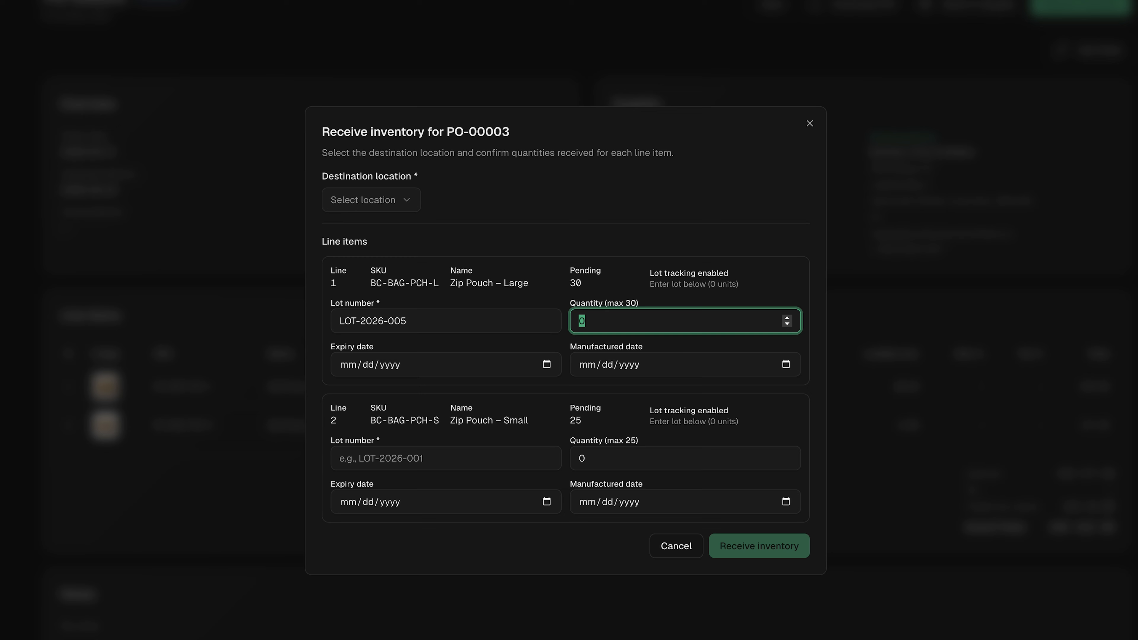
type("20")
key("Tab")
- Set the Zip Pouch – Large lot's expiry date to 06/25/2026 and its manufactured date to 05/13/2026
left_click(546, 364)
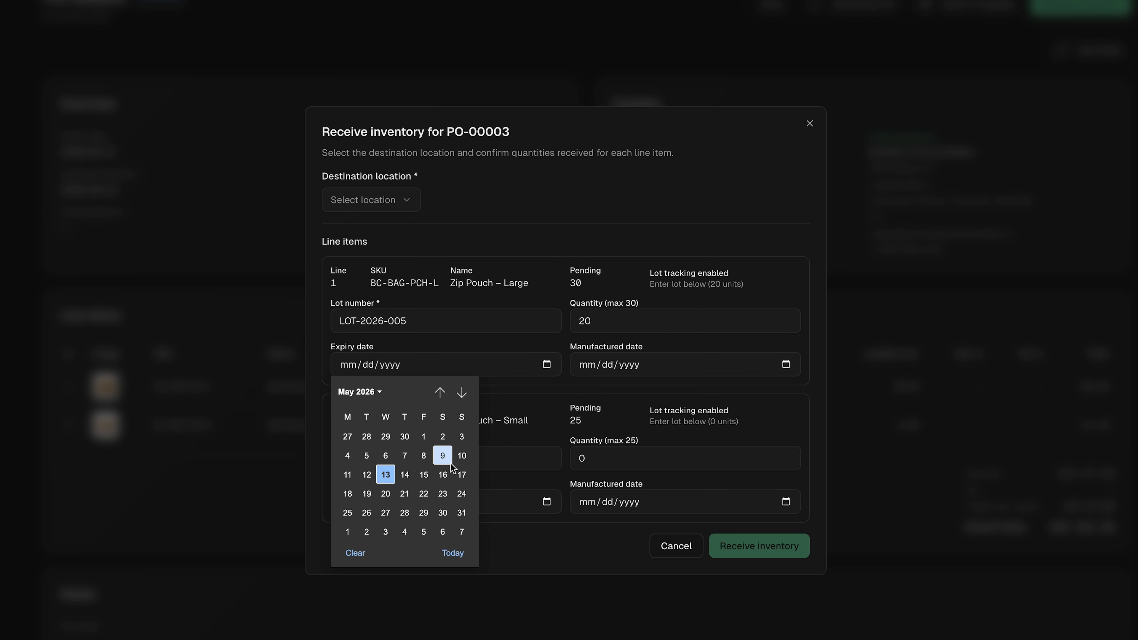
left_click(461, 392)
left_click(405, 491)
left_click(787, 364)
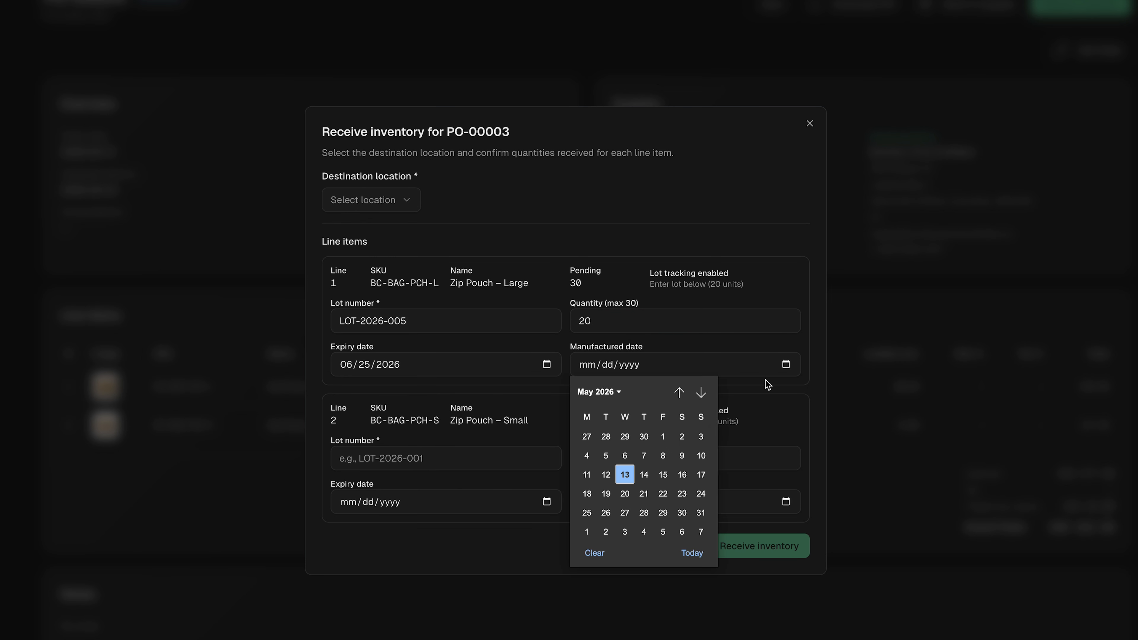
left_click(625, 474)
- Enter lot number LOT-2026-006 with quantity 25 for Zip Pouch – Small
left_click(462, 466)
type("LOT")
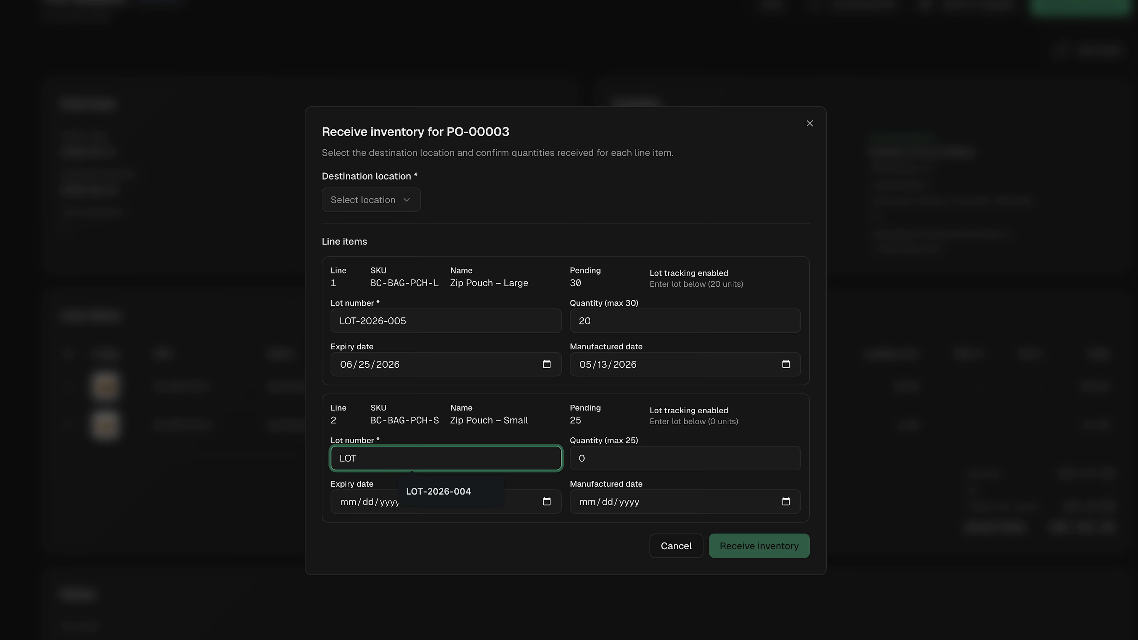
type("-2026-006")
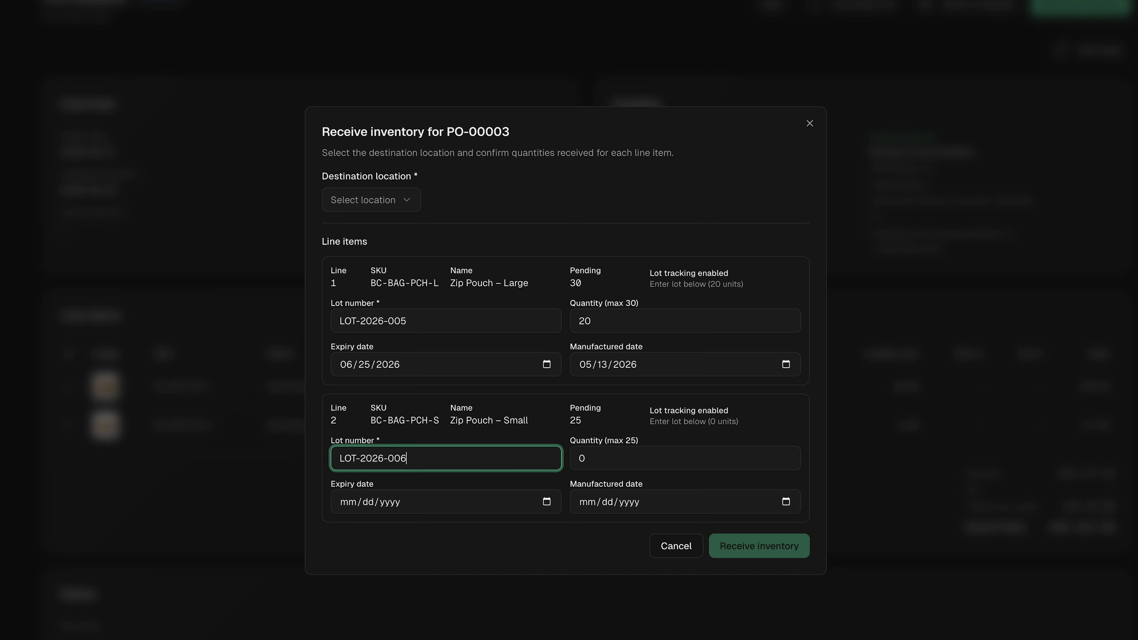
key("Tab")
type("25")
- Set the Zip Pouch – Small lot's expiry date to 07/15/2026 and its manufactured date to 05/13/2026
left_click(547, 502)
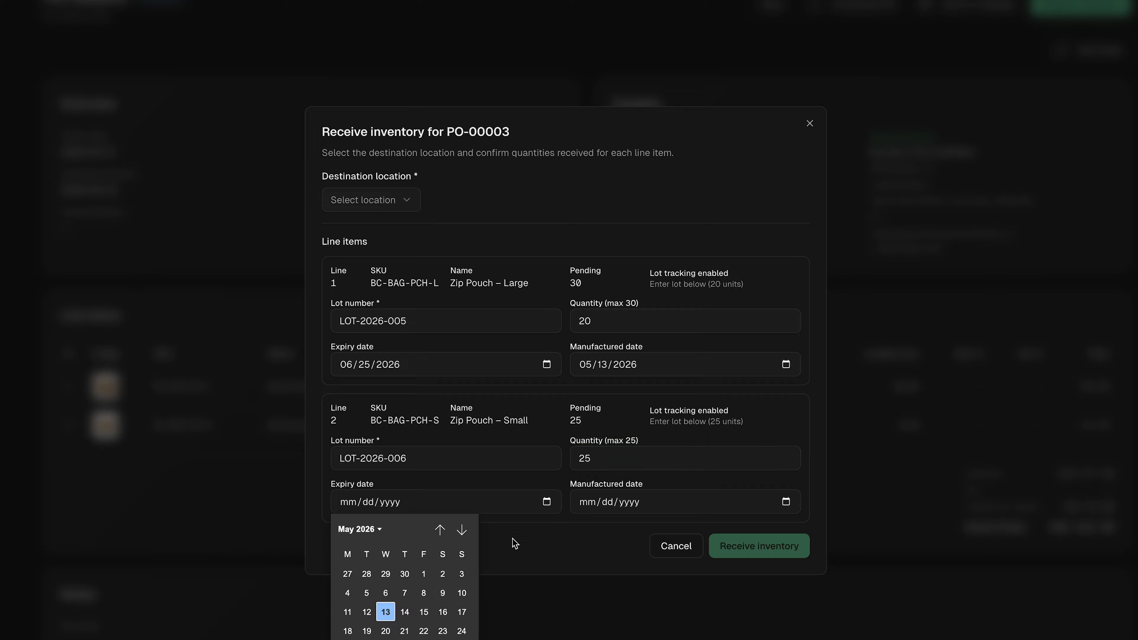
left_click(463, 531)
left_click(463, 530)
left_click(387, 612)
left_click(786, 501)
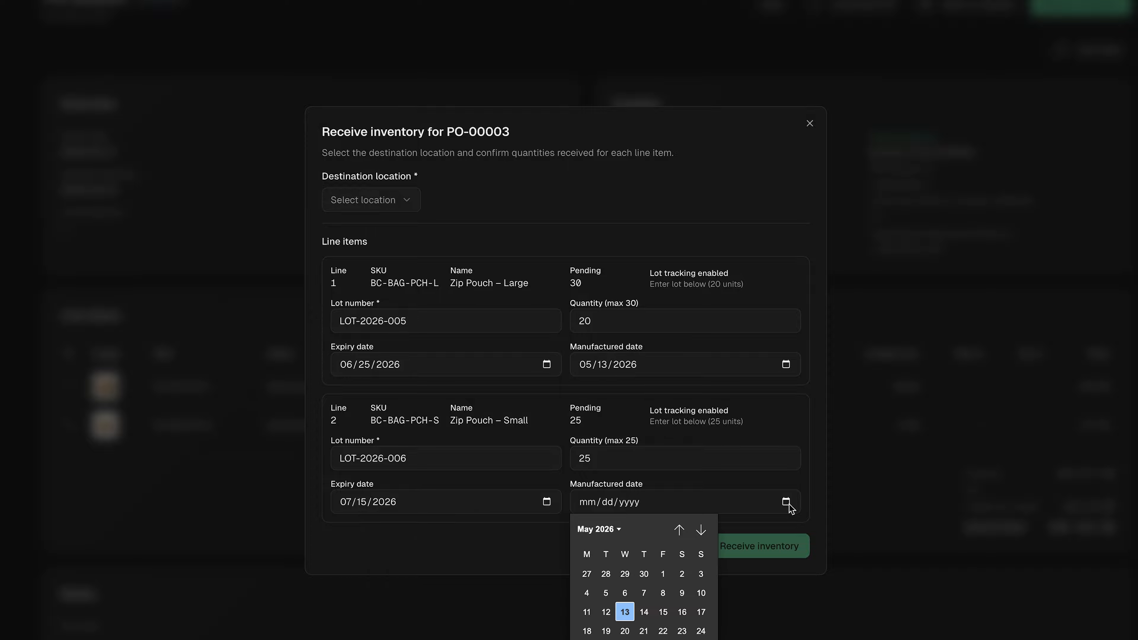
left_click(627, 612)
- Choose WH-MAIN - Main Warehouse as the destination and receive the inventory, accepting the partial receipt
left_click(399, 202)
left_click(398, 221)
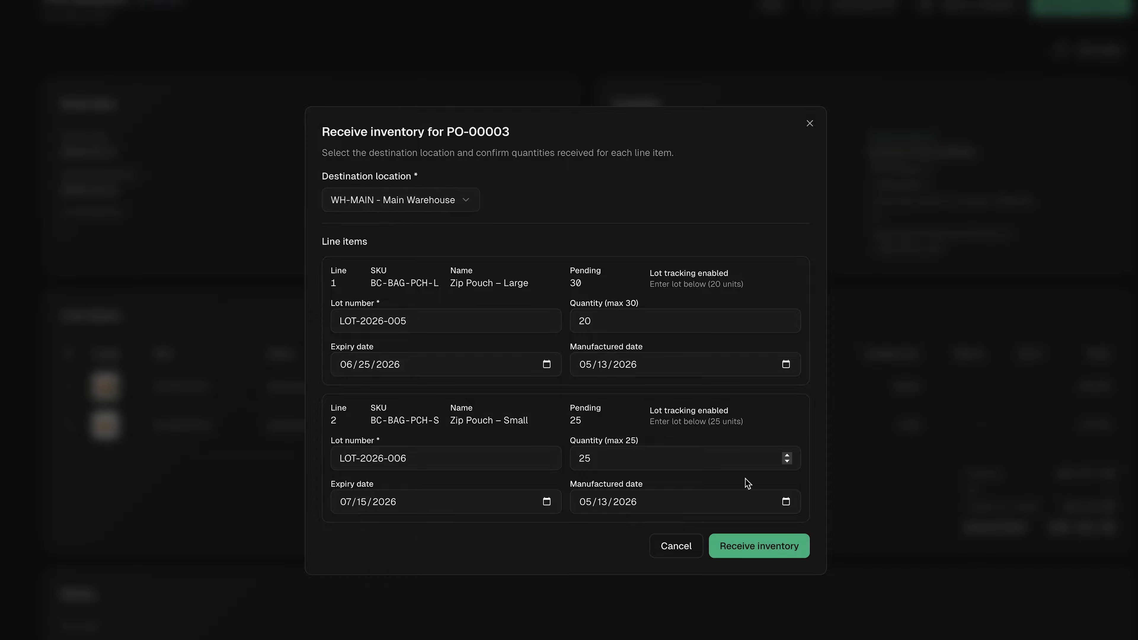
left_click(764, 544)
key("Return")
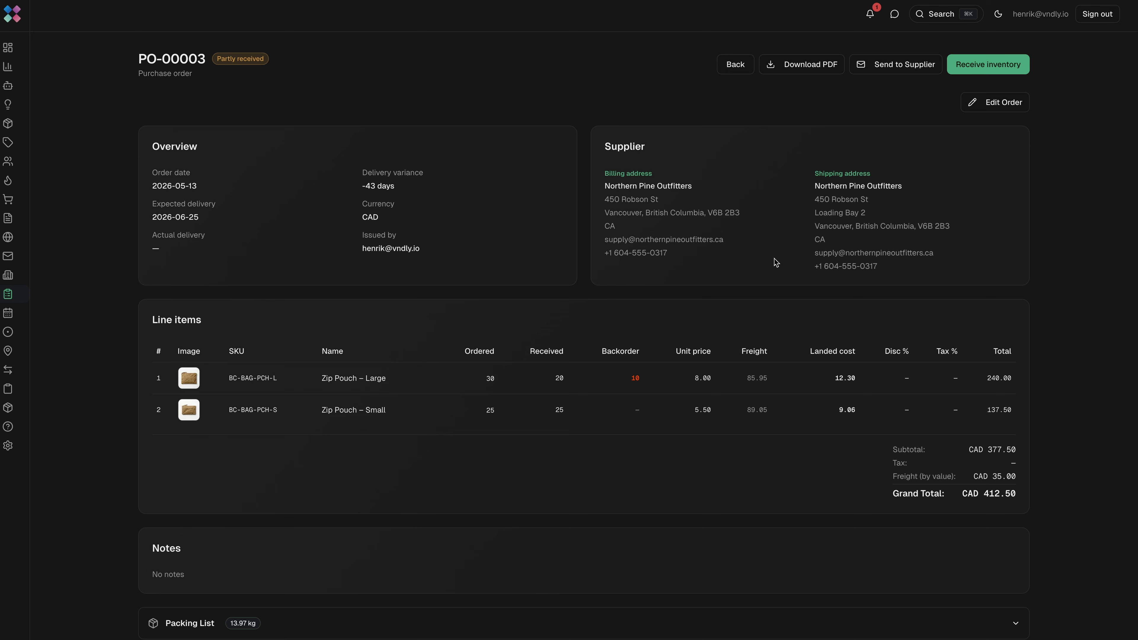
- Examine the Zip Pouch – Small product's inventory movements and lot numbers, and the recent inventory movements across all locations
left_click(31, 126)
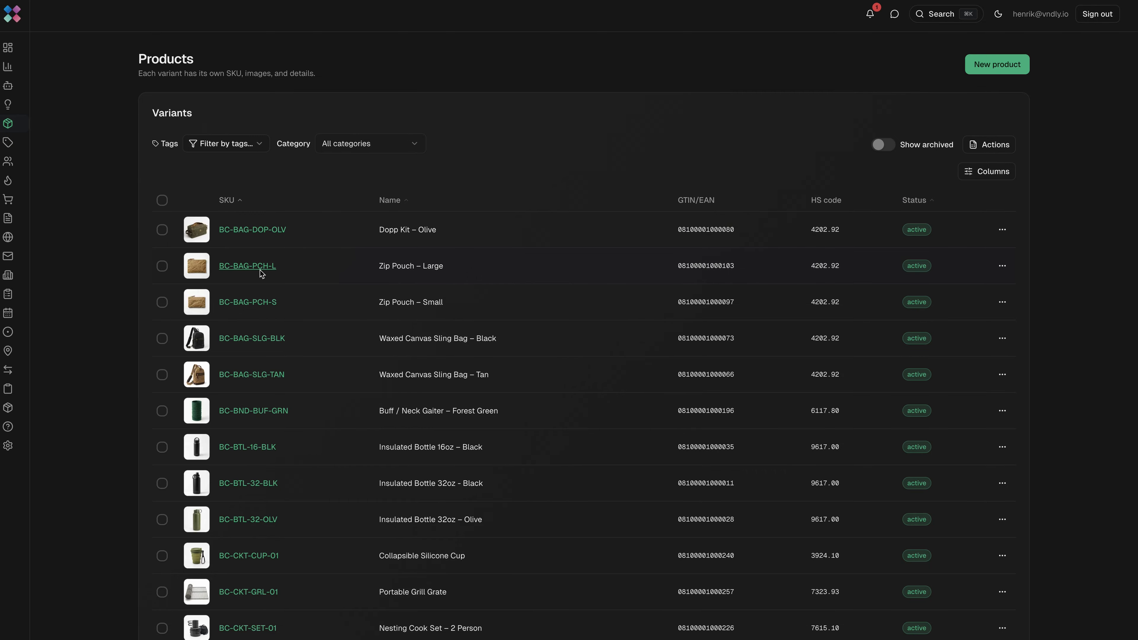
left_click(263, 302)
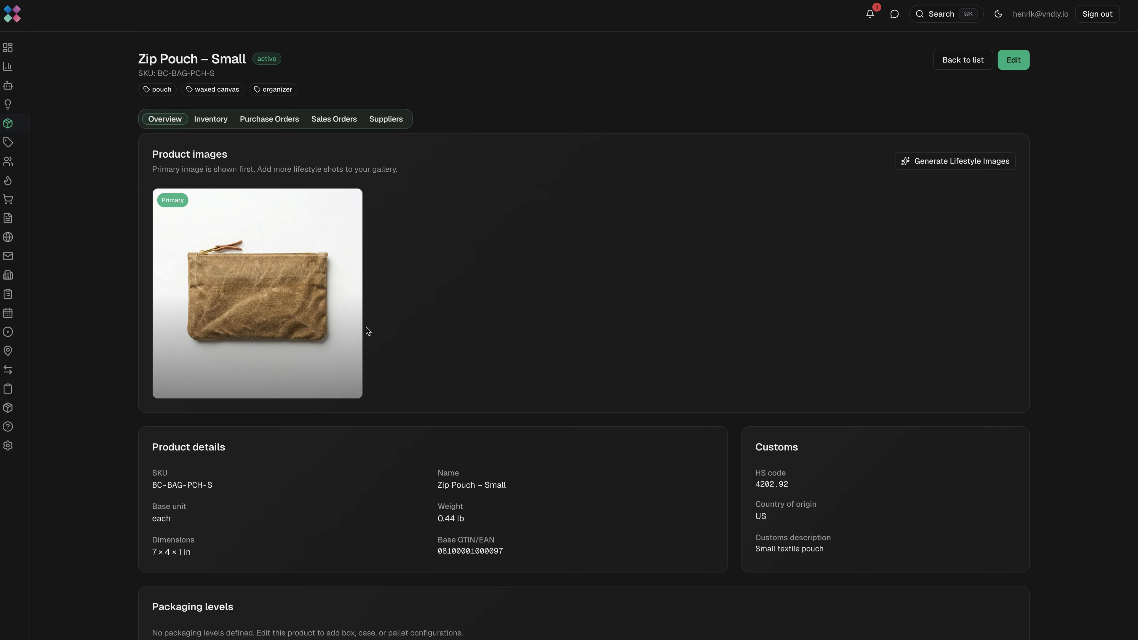
left_click(212, 122)
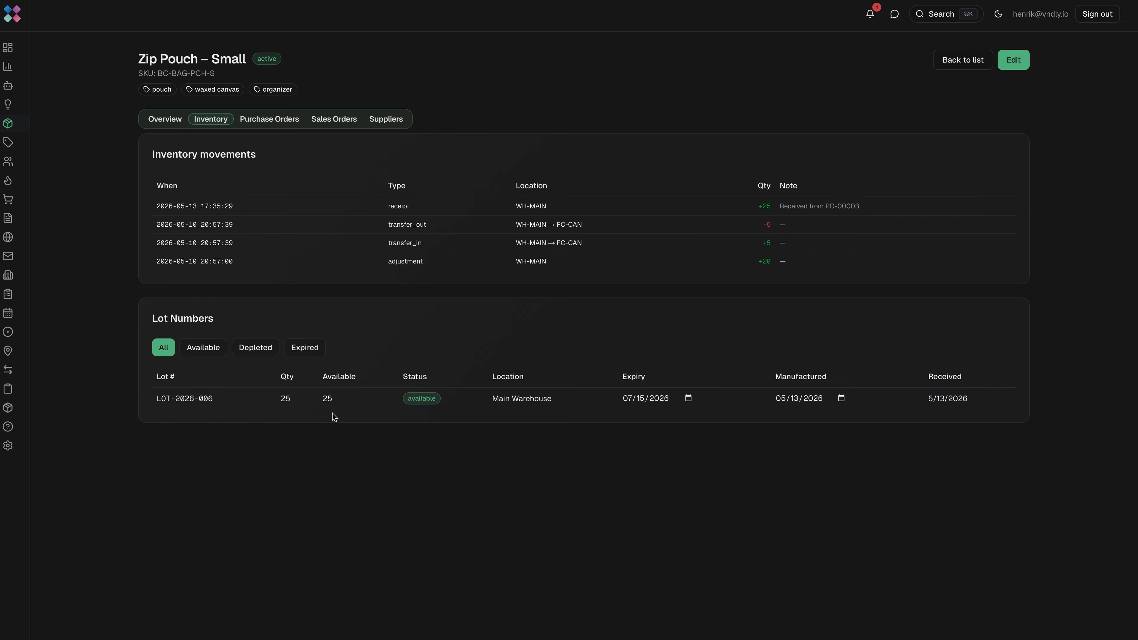
left_click(688, 402)
left_click(706, 392)
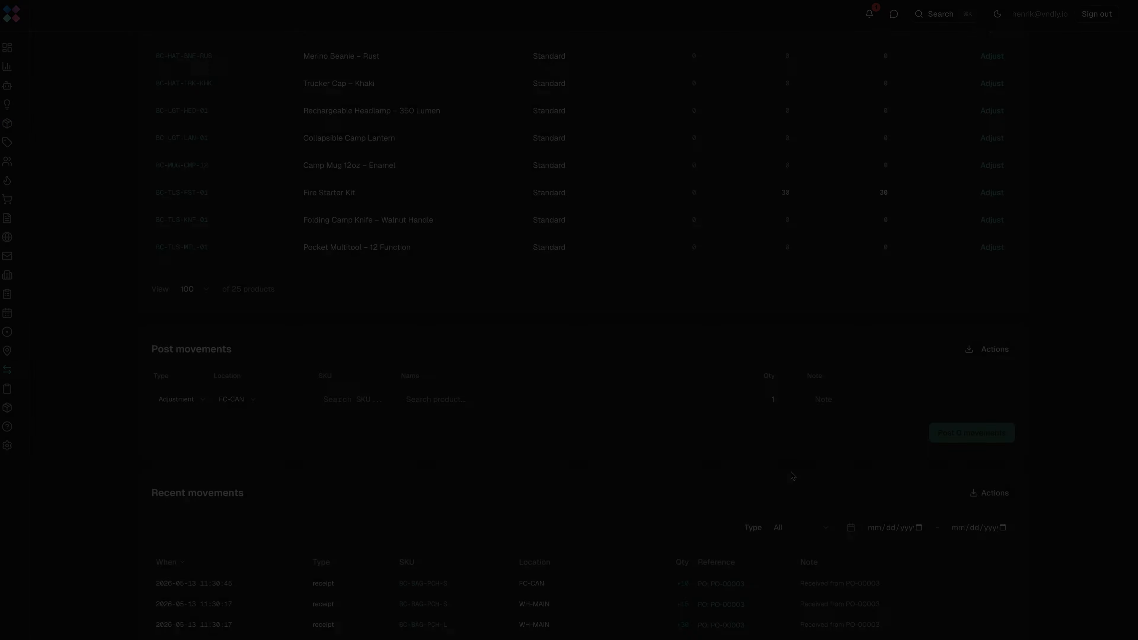
scroll(791, 472, "down", 5)
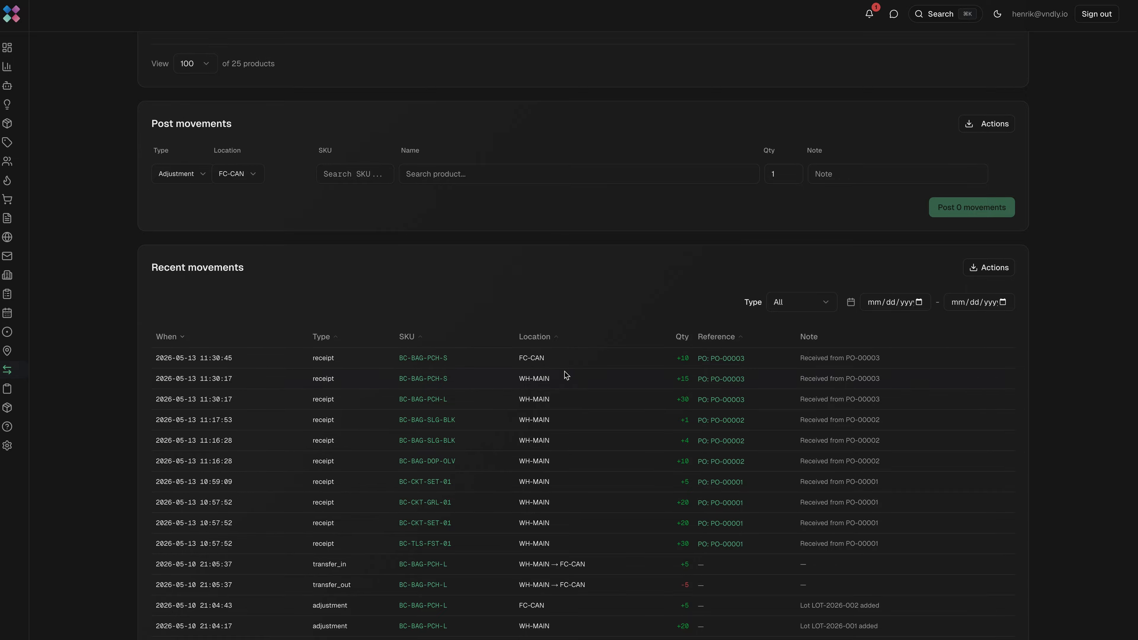